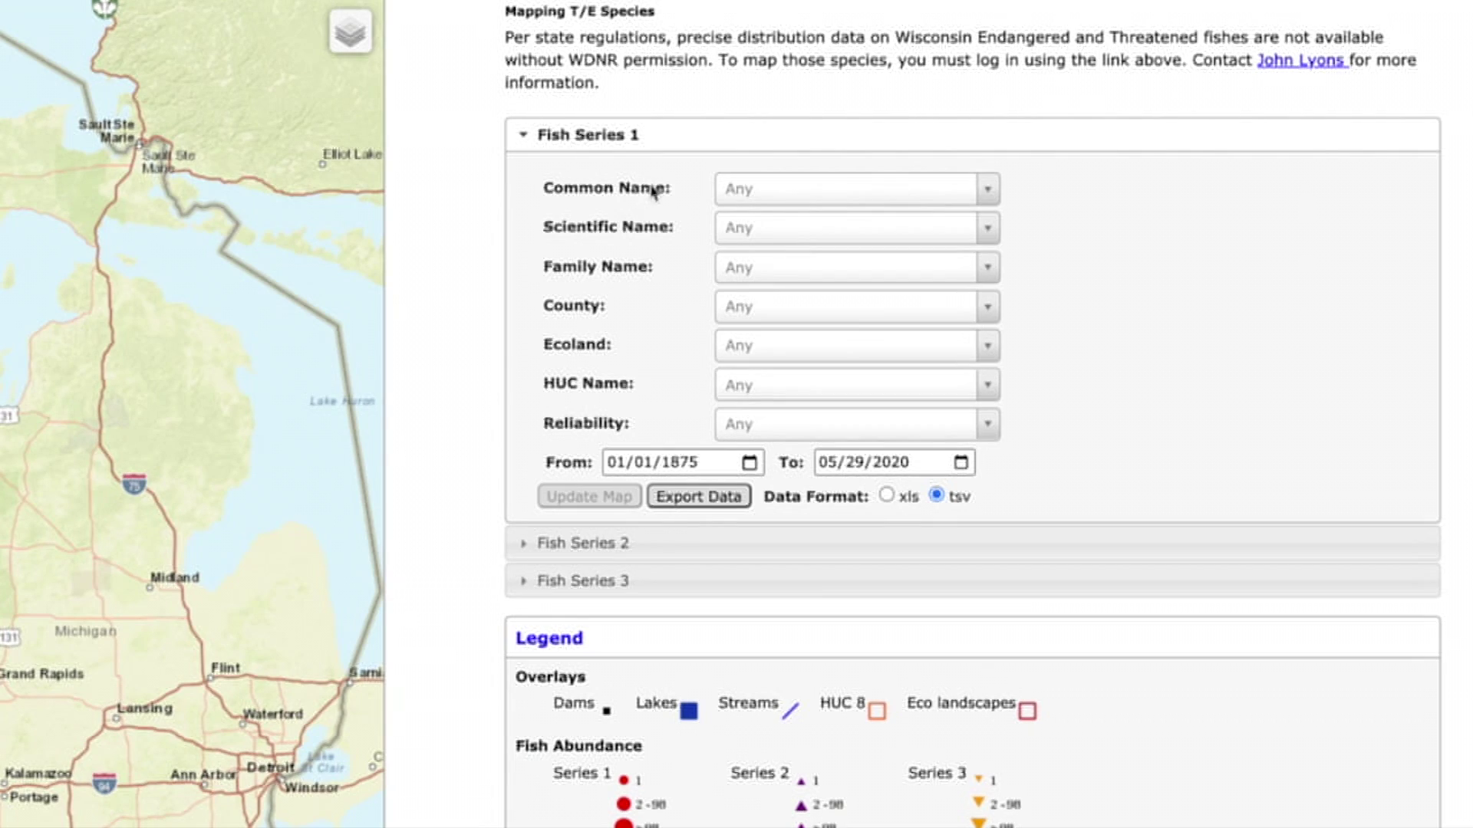
Step: Choose Brook Trout as the Fish Series 1 common name
click(990, 190)
click(931, 197)
scroll(817, 322, down, 10)
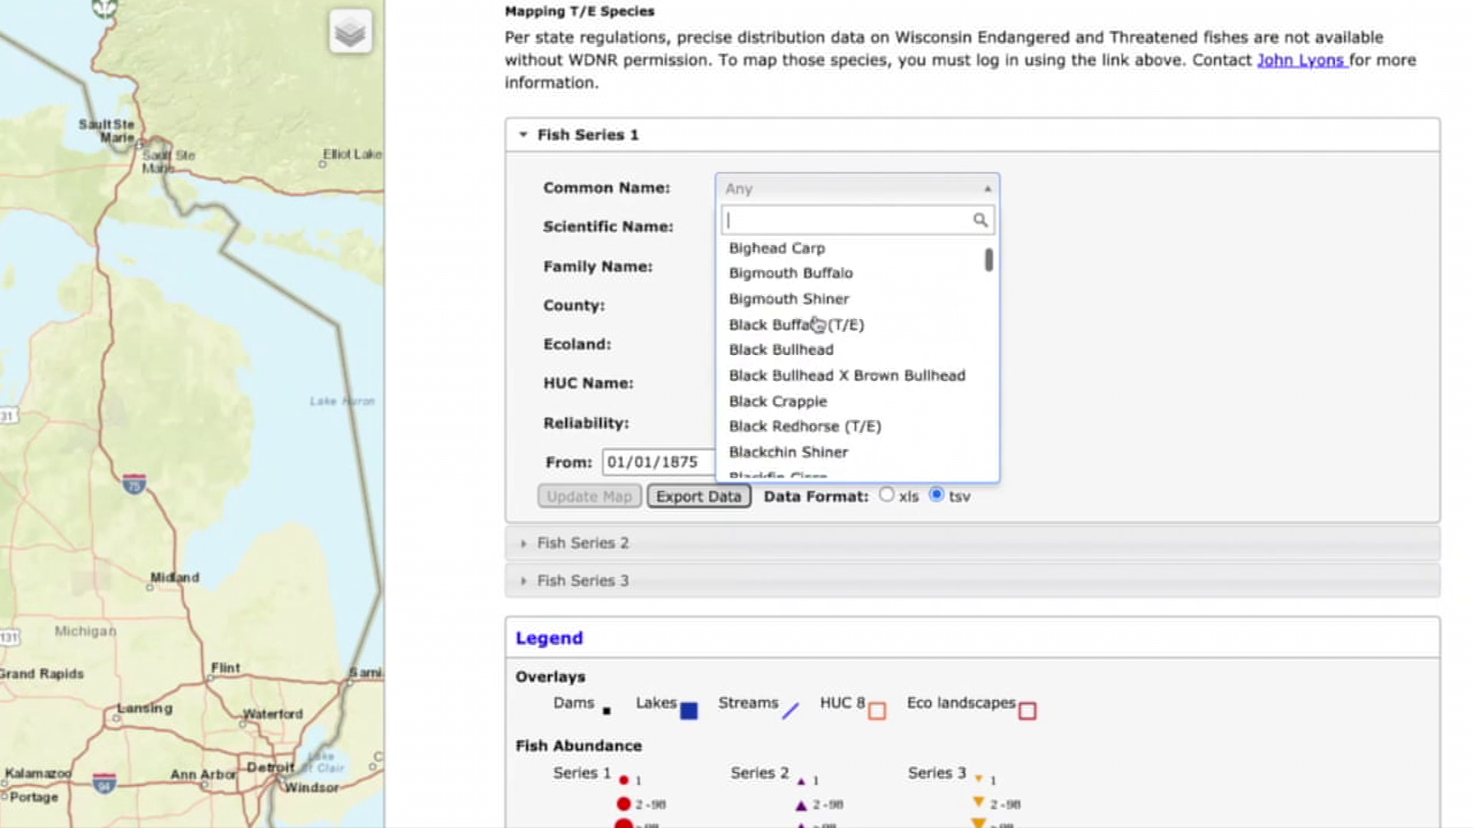
scroll(818, 323, down, 8)
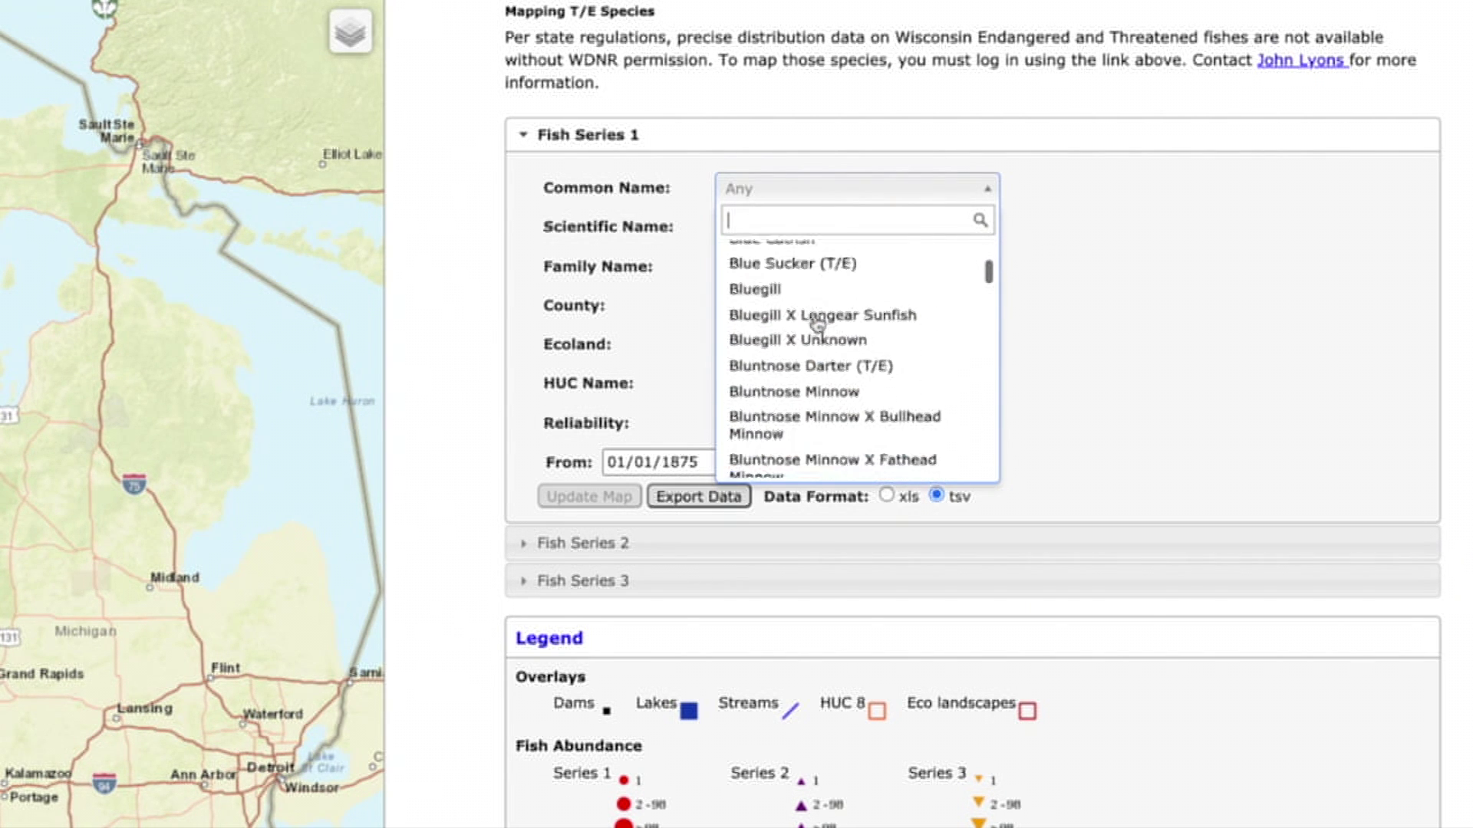
click(815, 311)
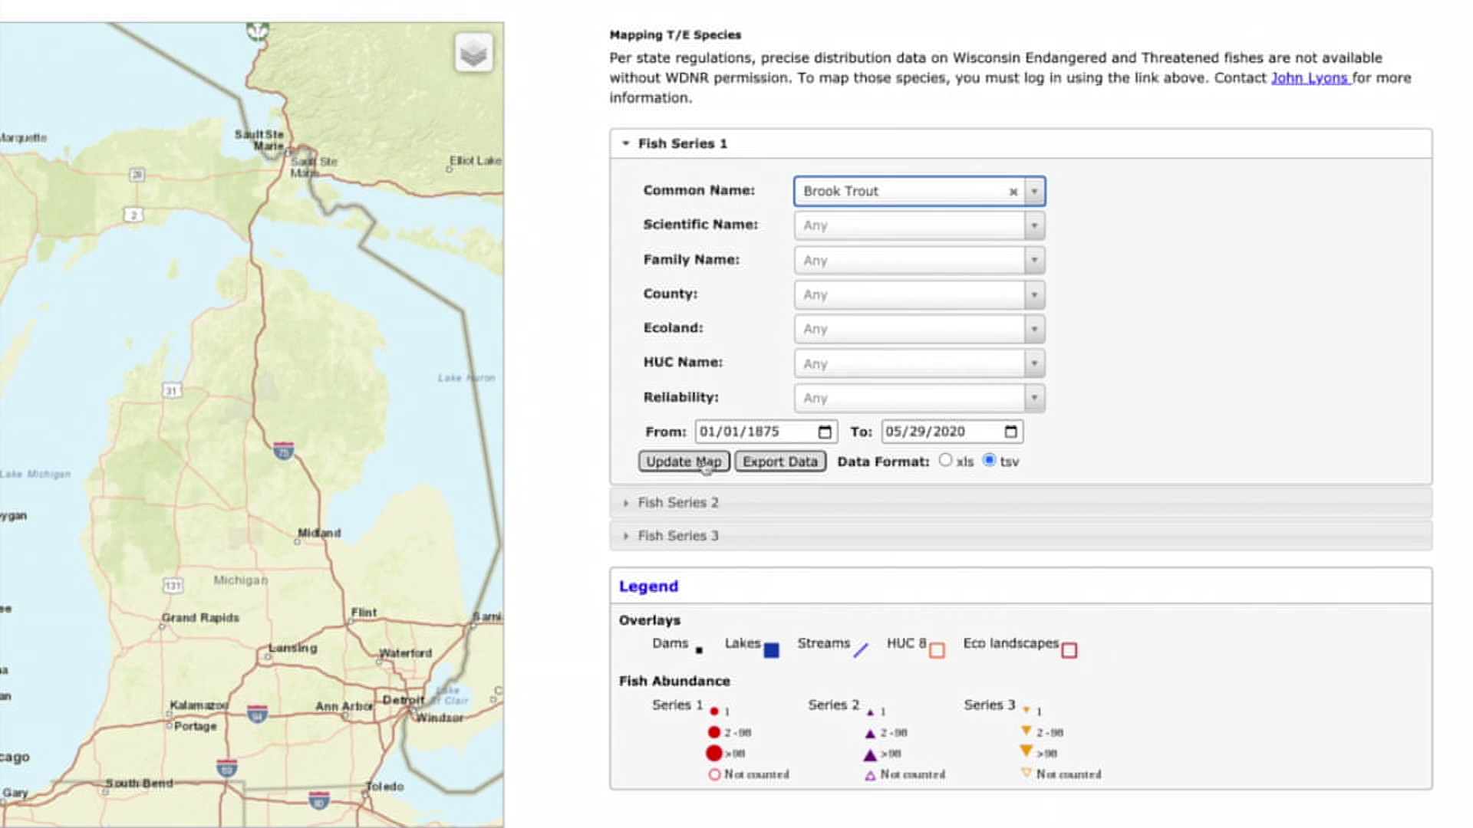
Step: Set the start date year to 2010 and export the filtered Brook Trout data
click(786, 435)
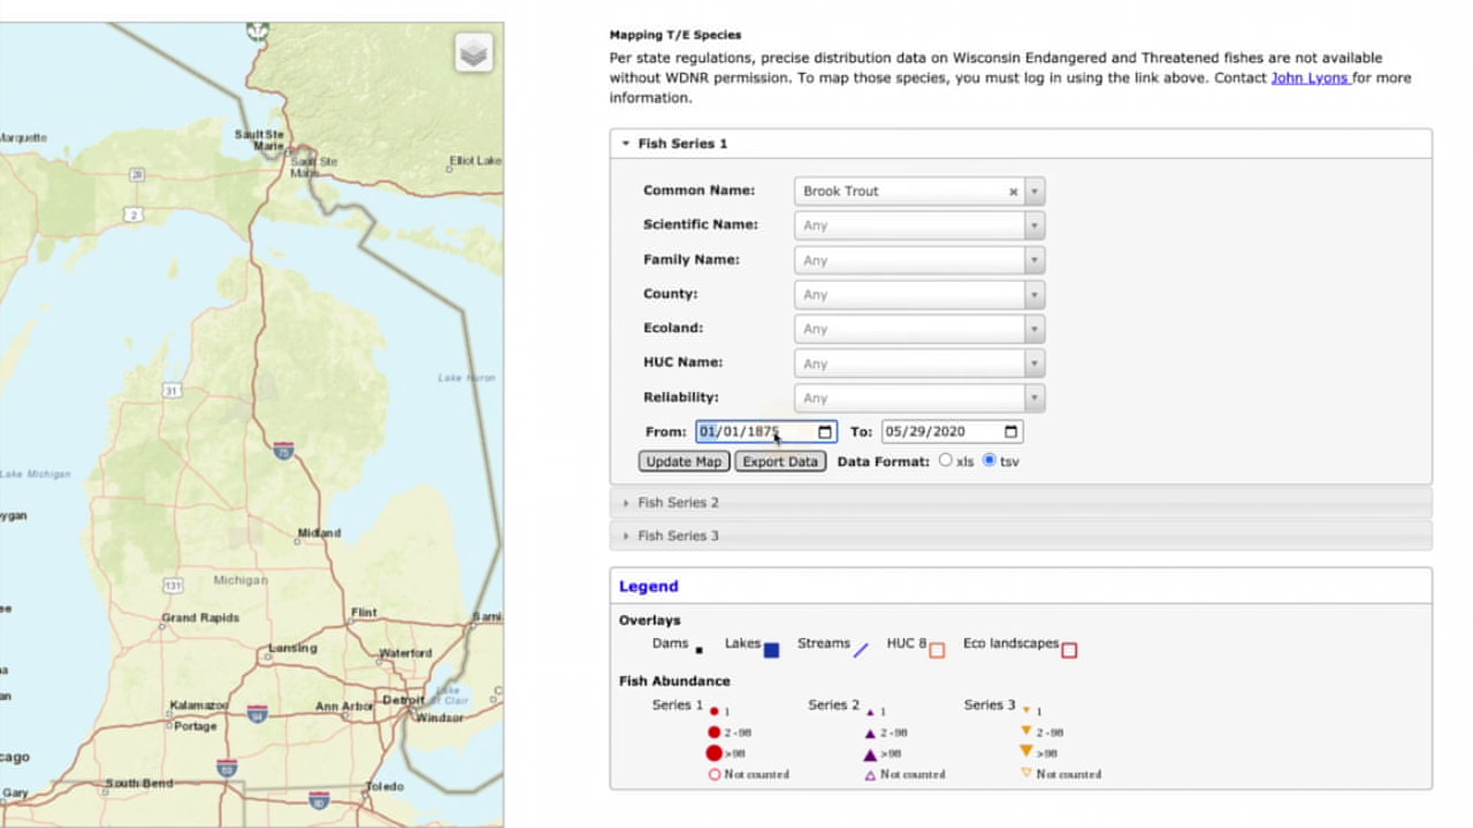
text(2)
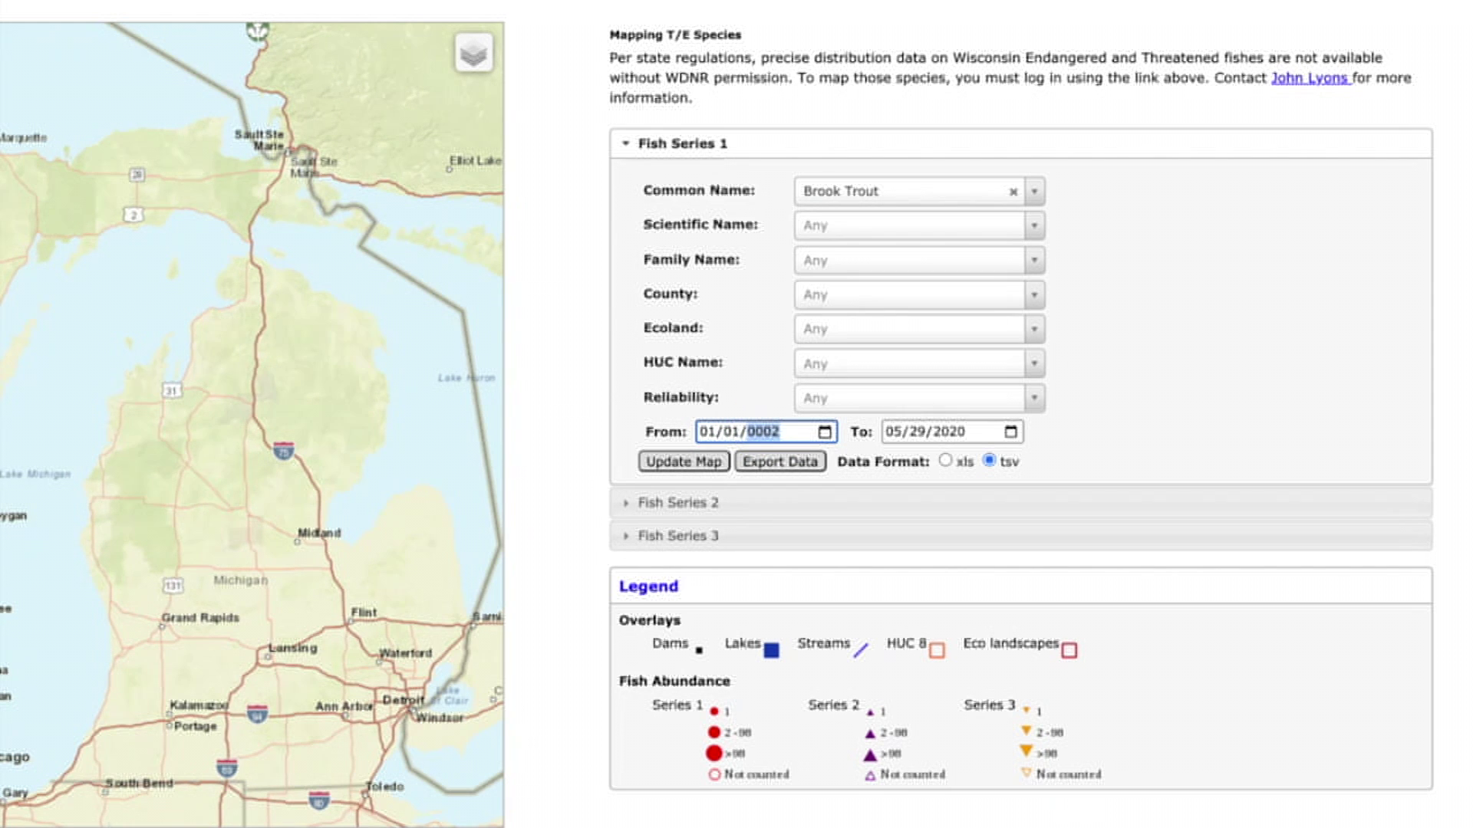
text(010)
click(1199, 414)
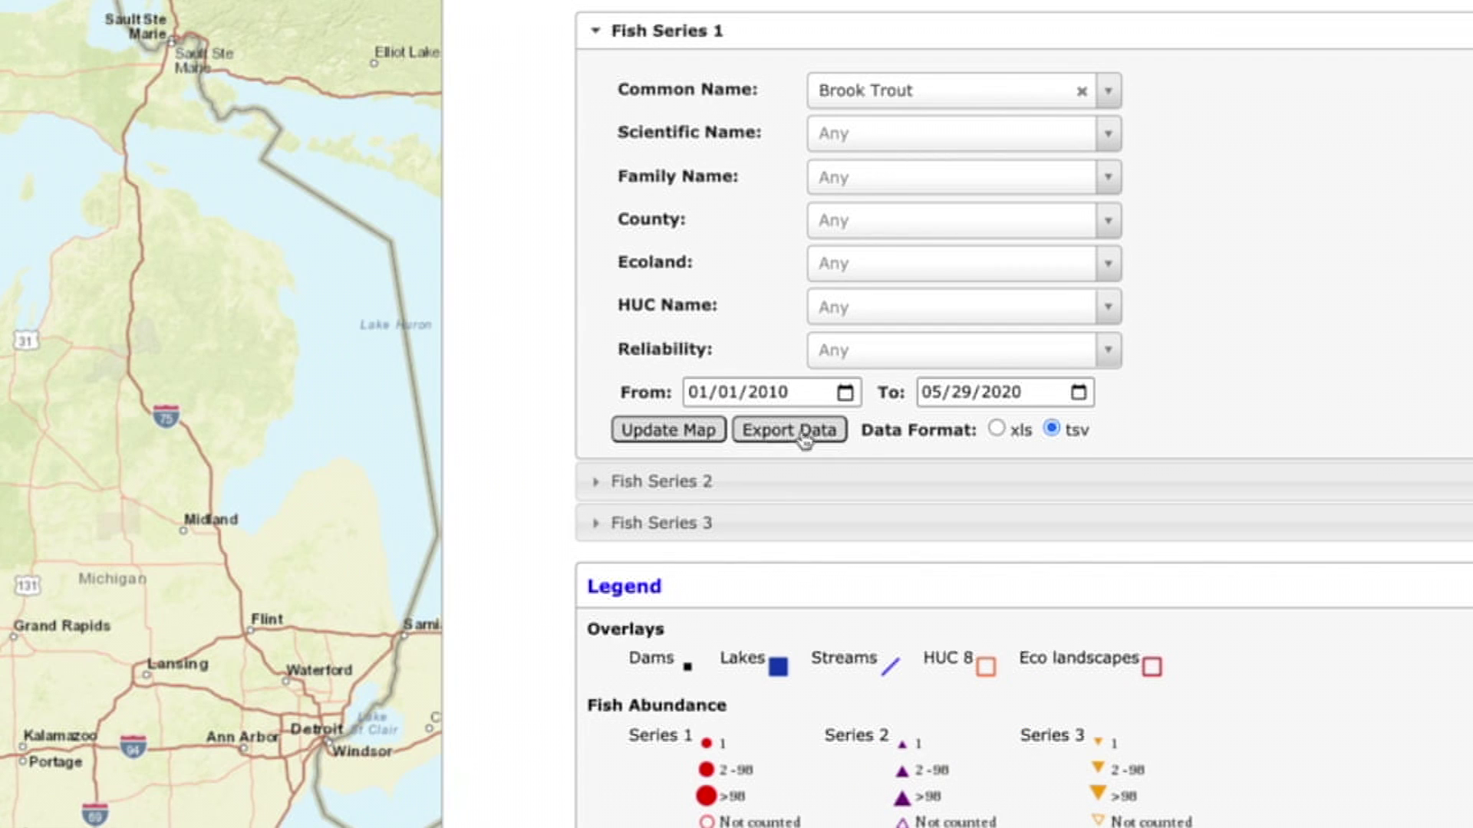
click(775, 466)
Step: Plot the brook trout sites and zoom the map in around Watertown toward Milwaukee
click(654, 434)
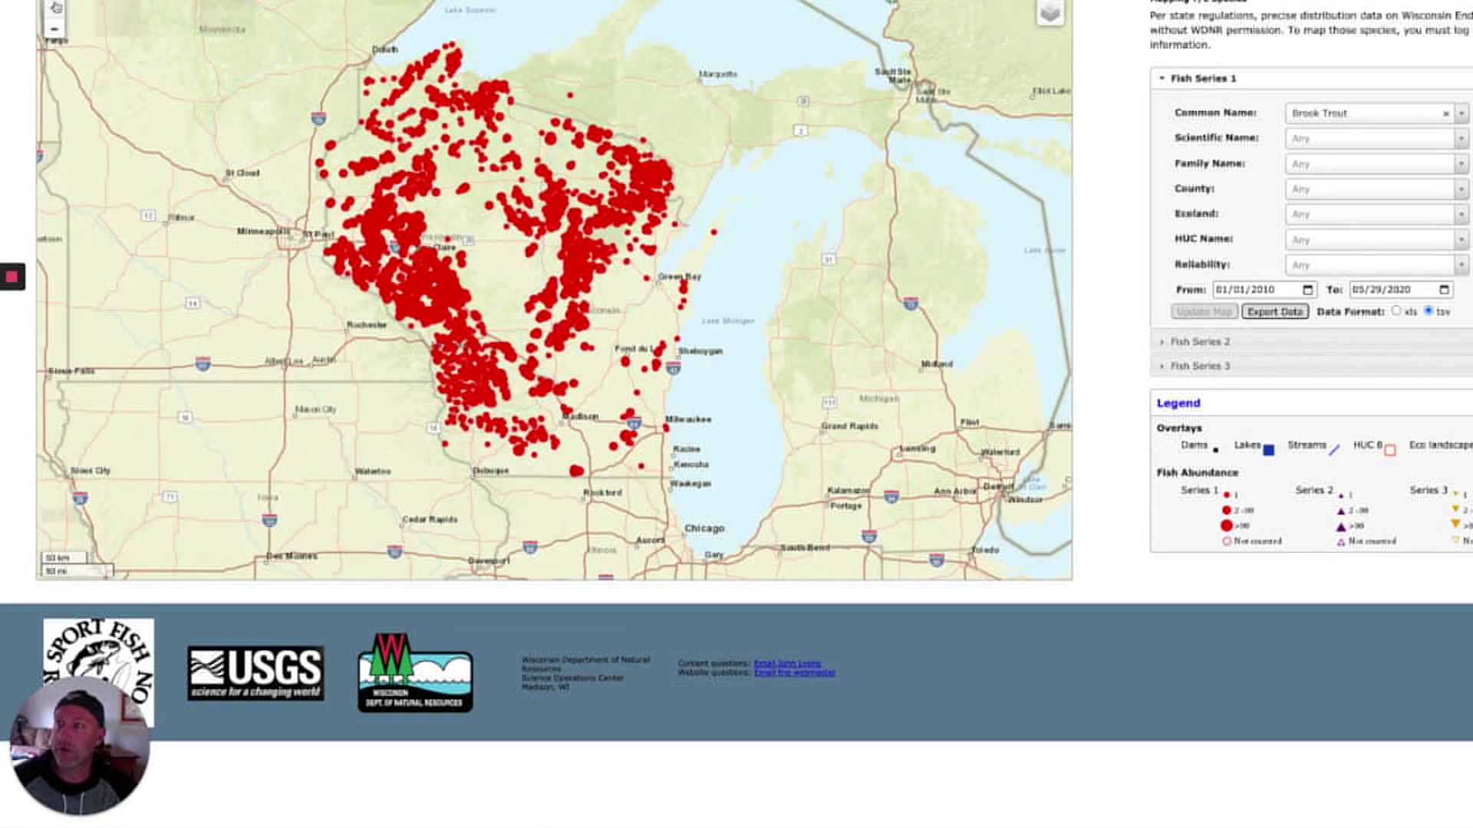
click(55, 8)
click(55, 8)
drag(798, 553, 575, 225)
click(56, 7)
drag(522, 324, 491, 259)
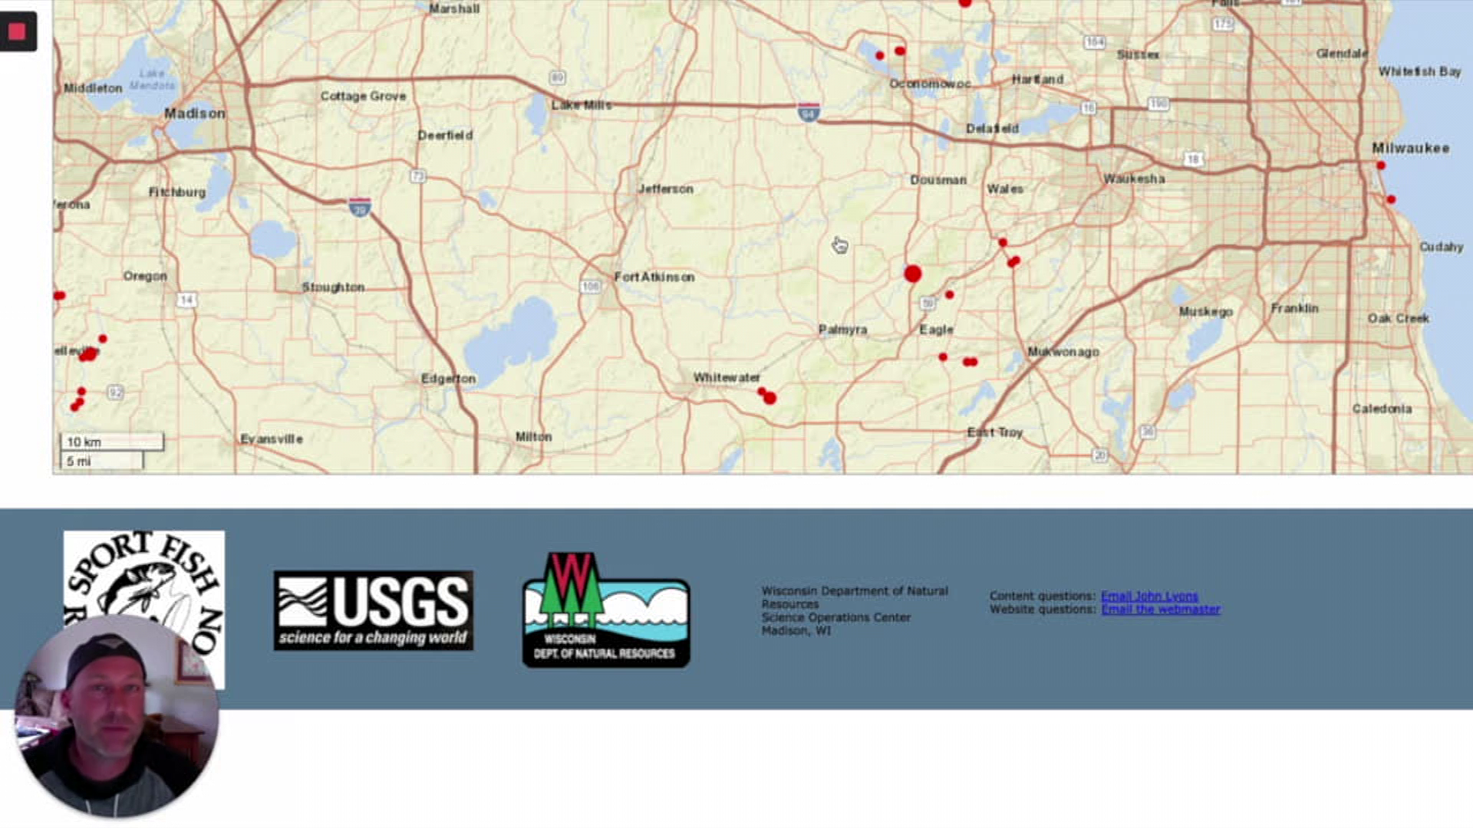
Step: Open the Scuppernong River site popup near Dousman and scroll through its brook trout counts
click(913, 275)
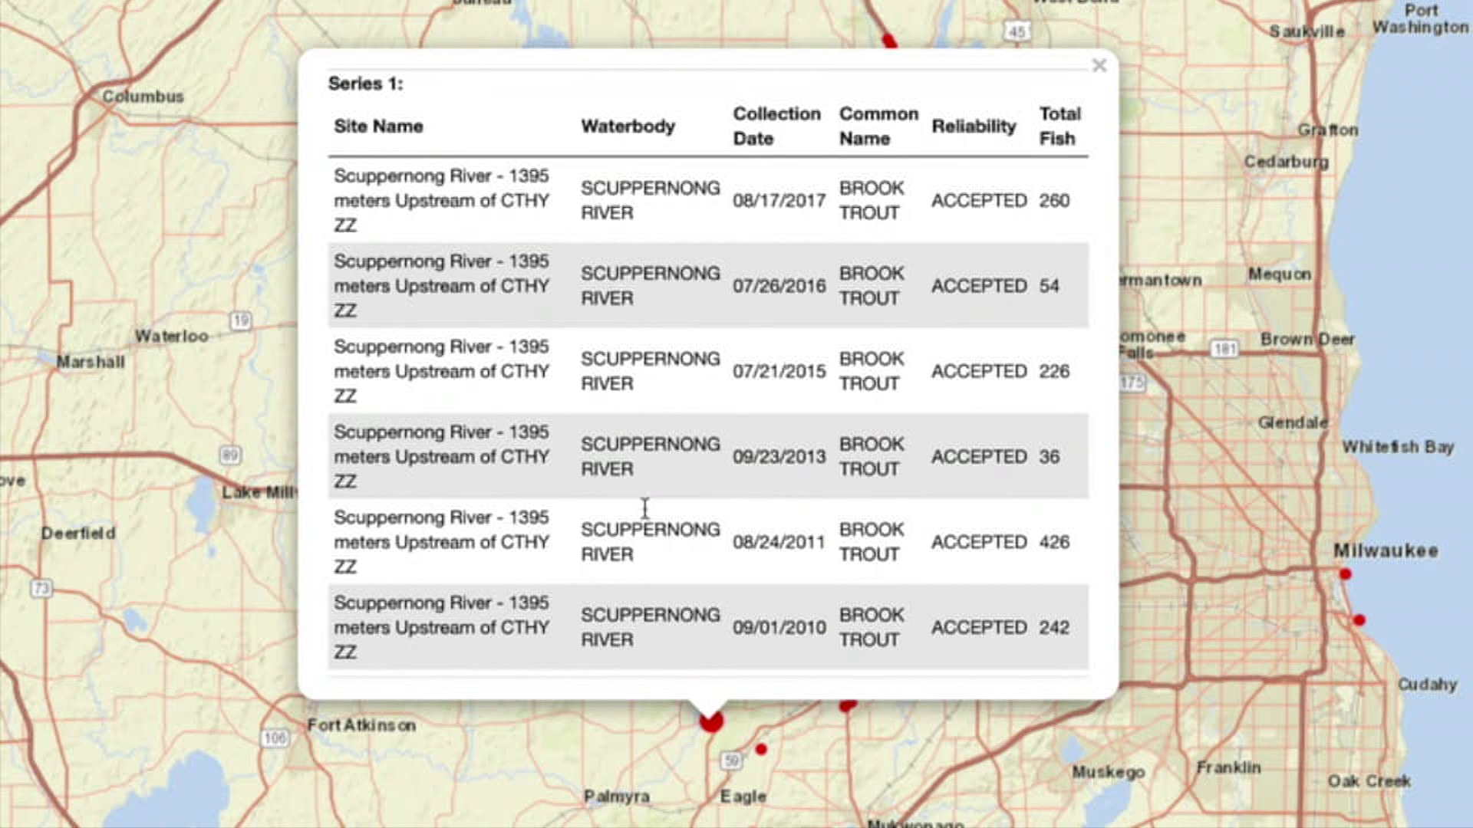
scroll(683, 342, down, 1)
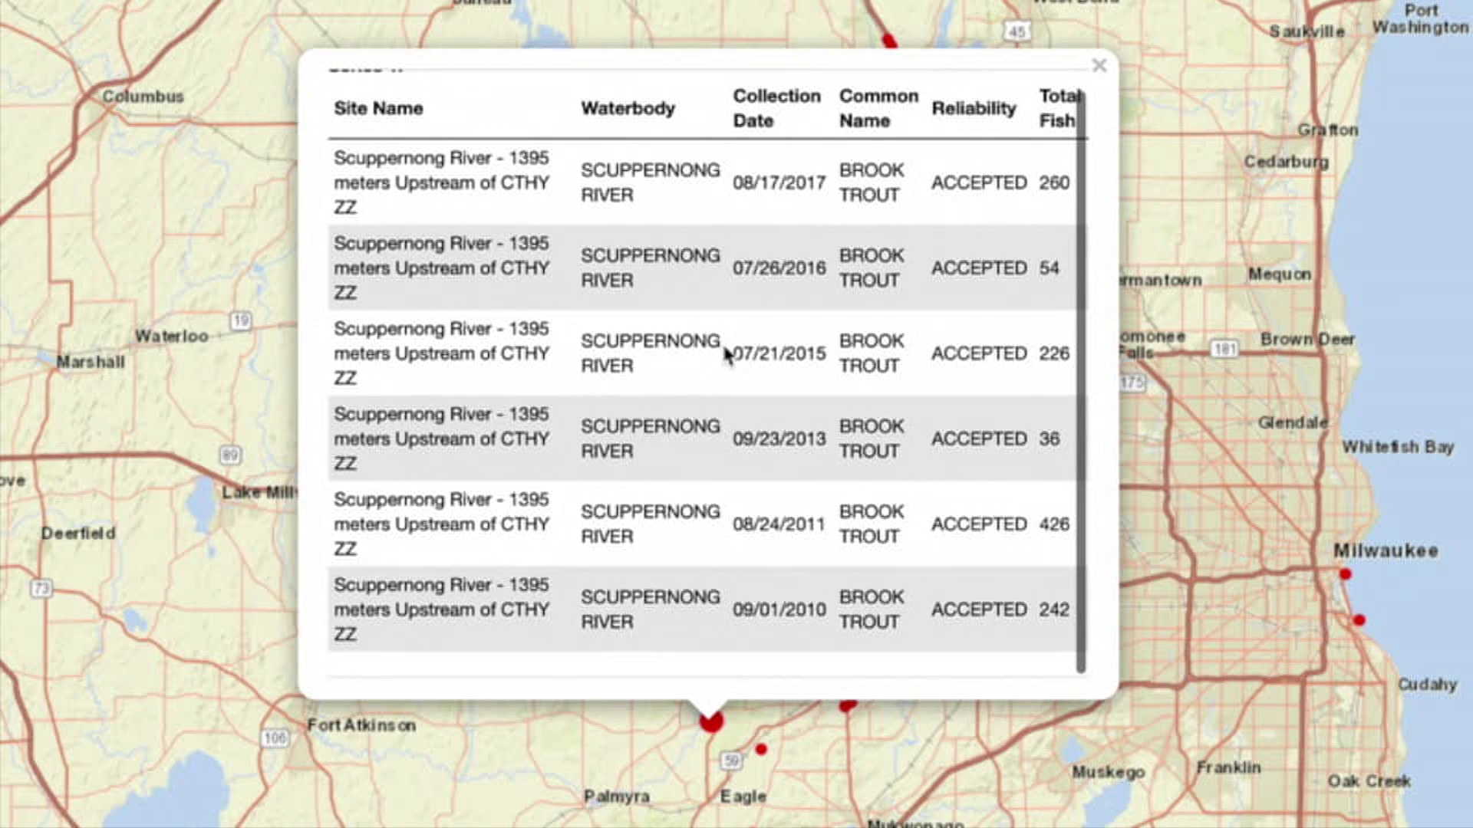
scroll(727, 355, up, 1)
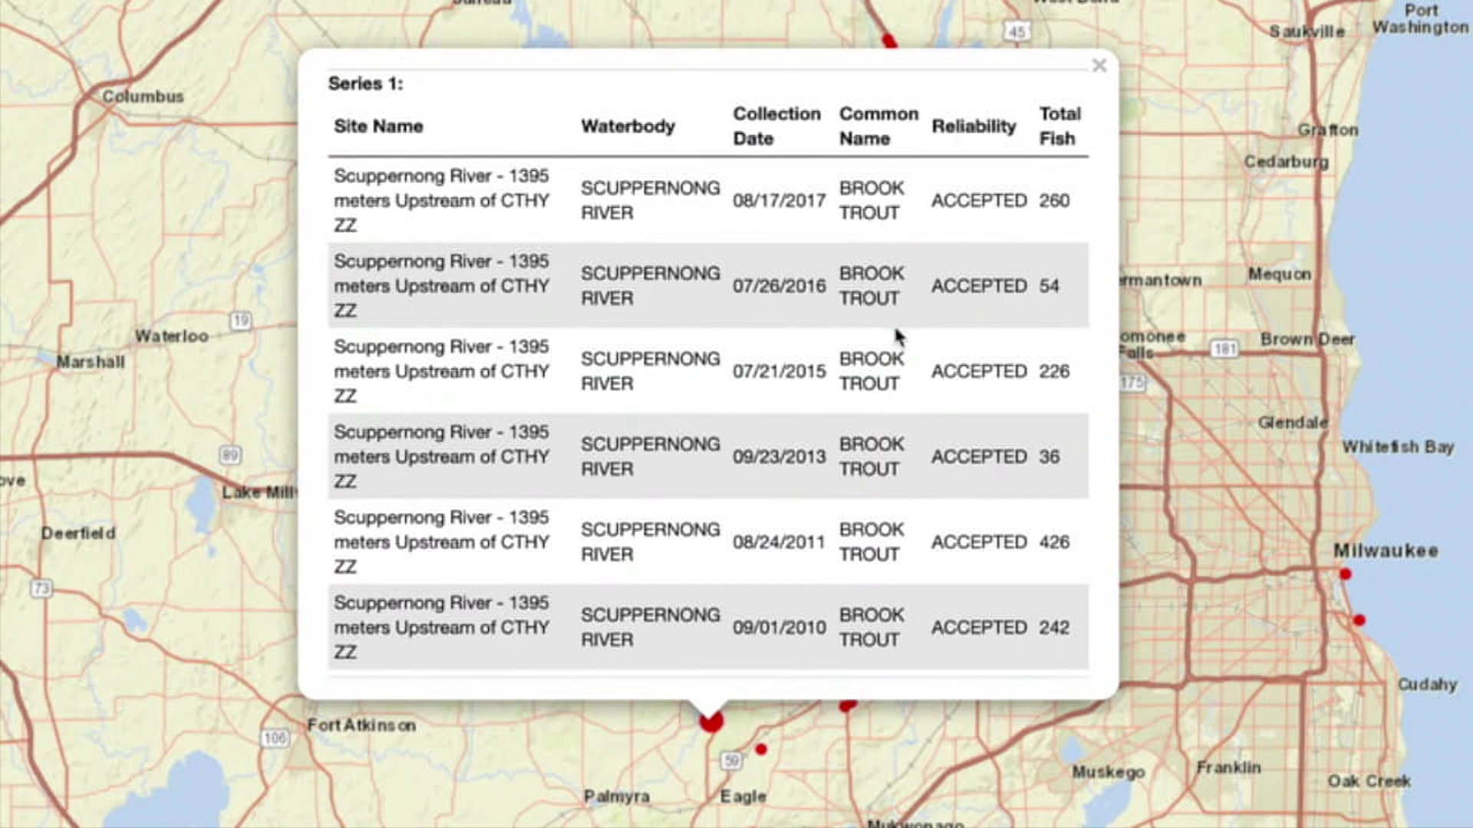
scroll(892, 391, down, 1)
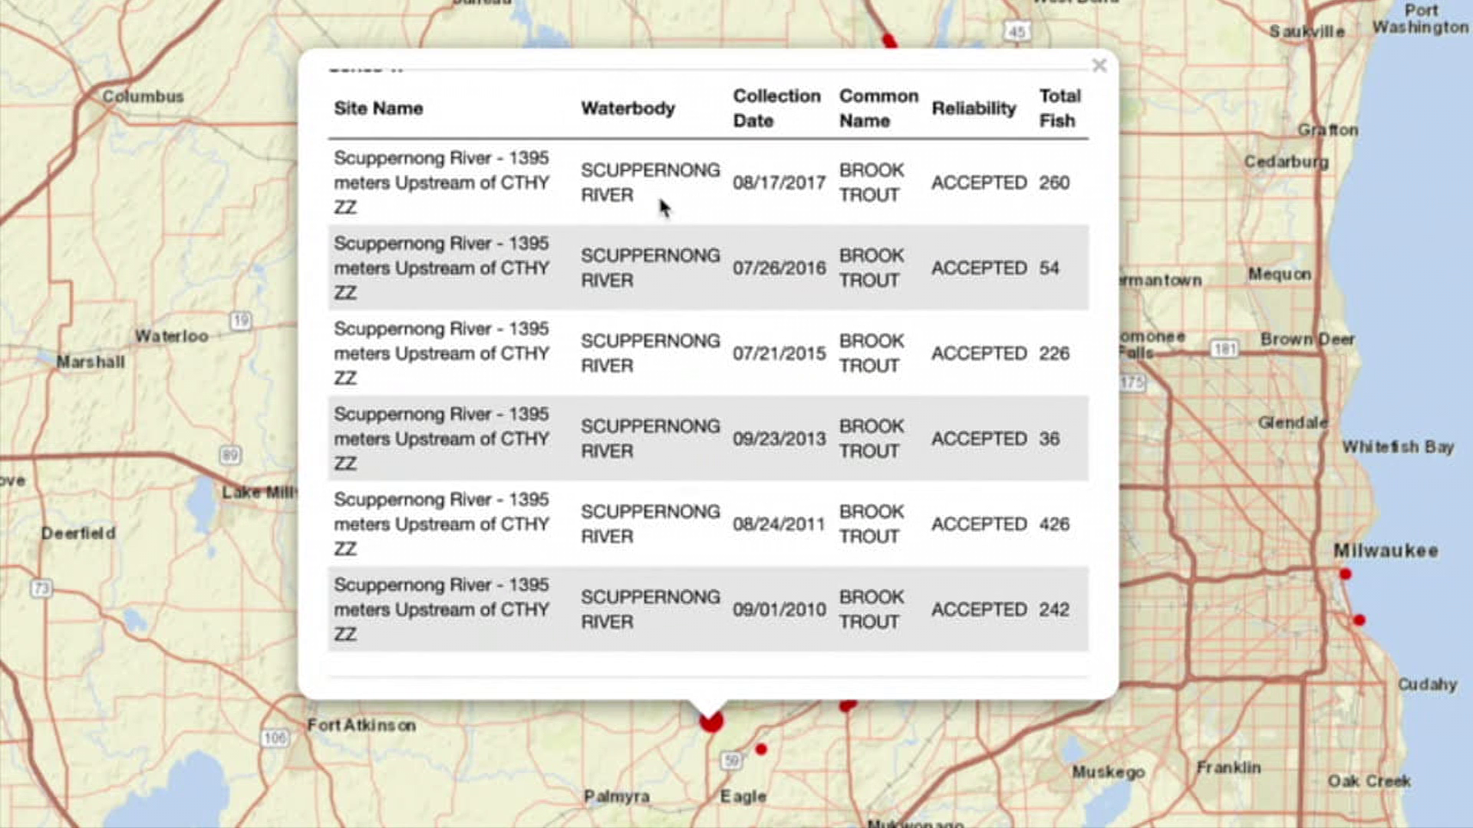
scroll(638, 196, up, 1)
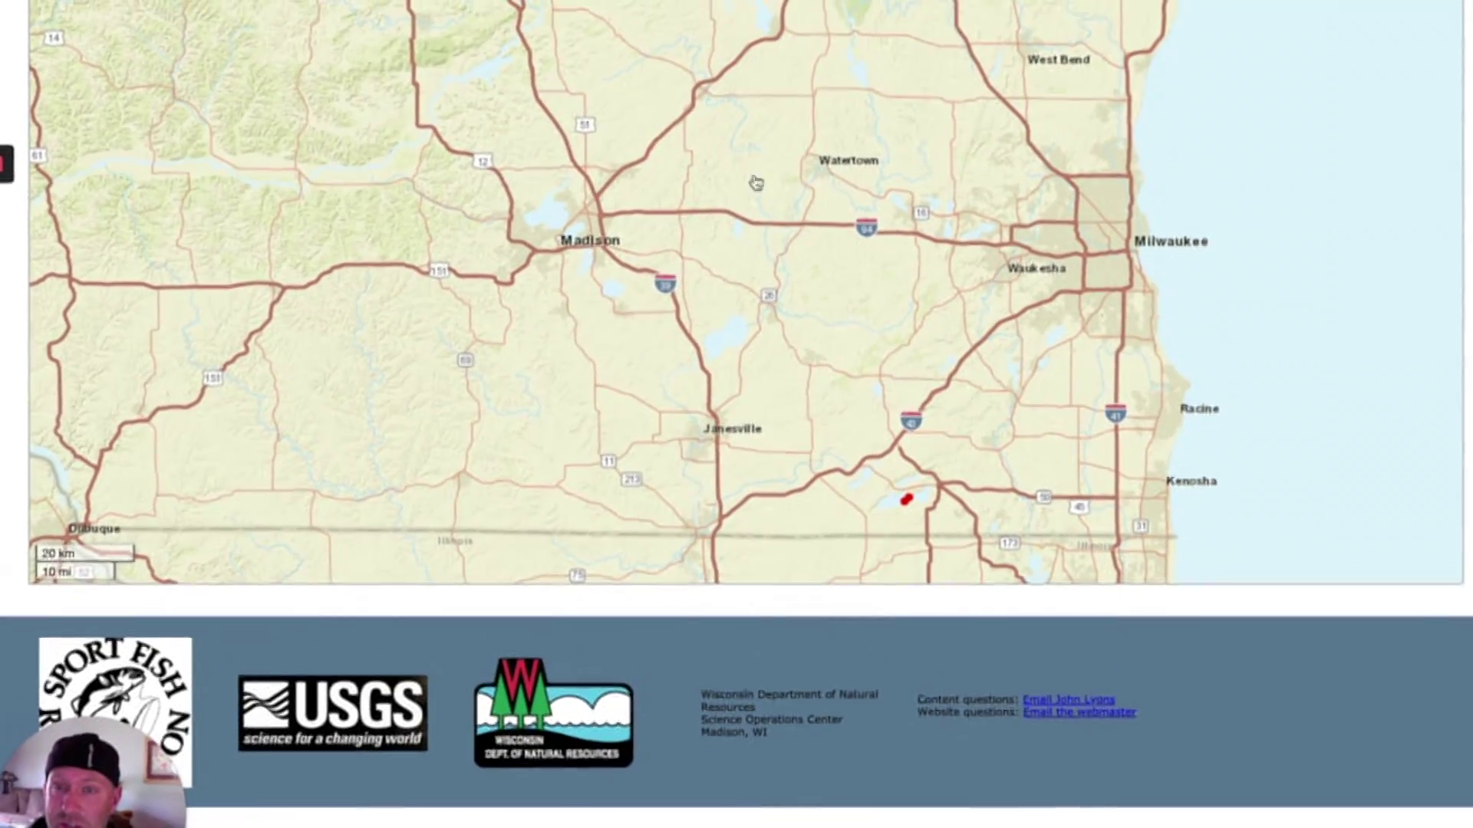
Step: Zoom in on Pewaukee Lake and plot the all-species survey sites from 2010 onward
scroll(966, 287, up, 3)
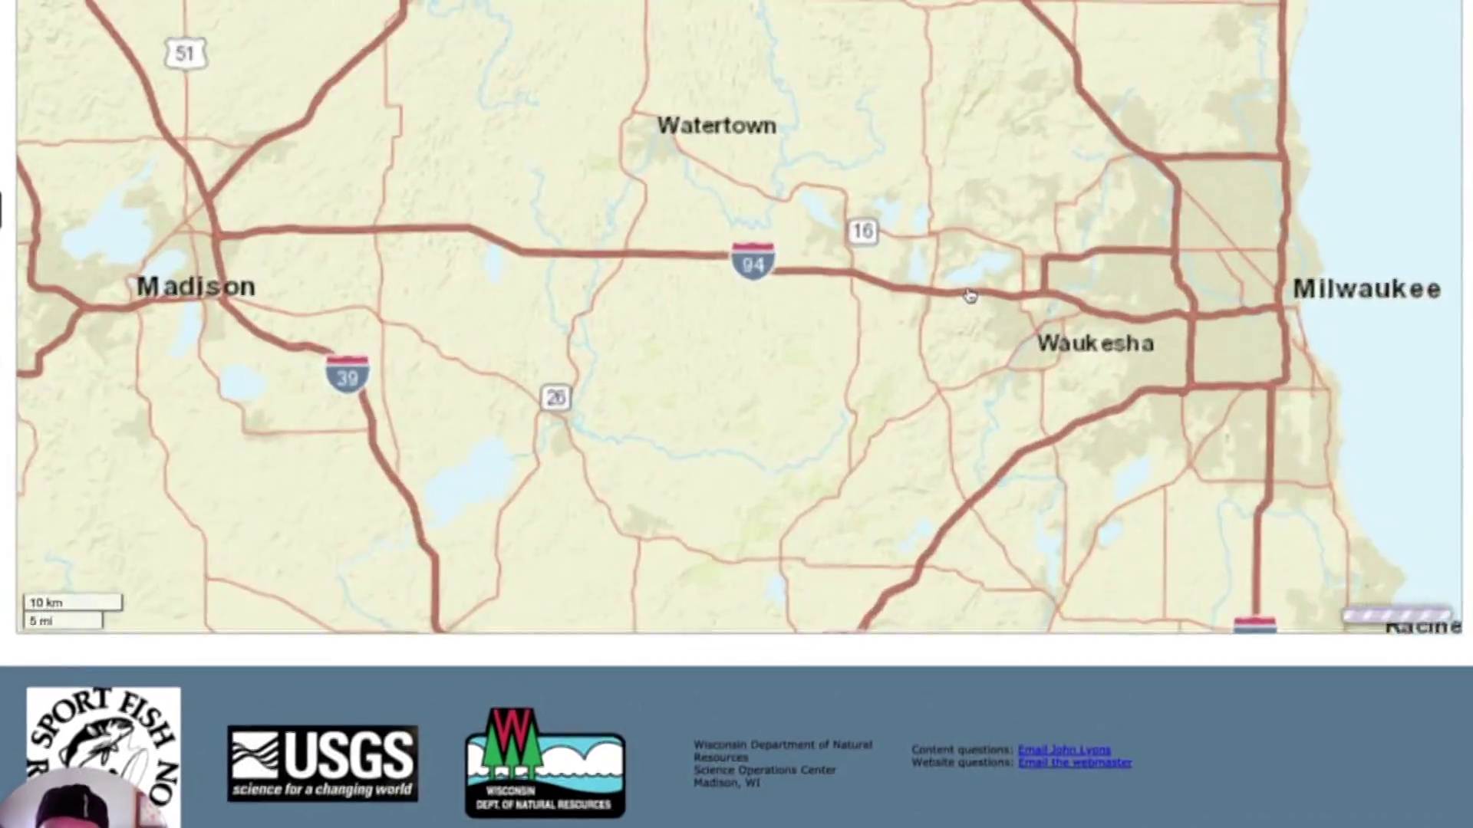
scroll(1005, 423, up, 4)
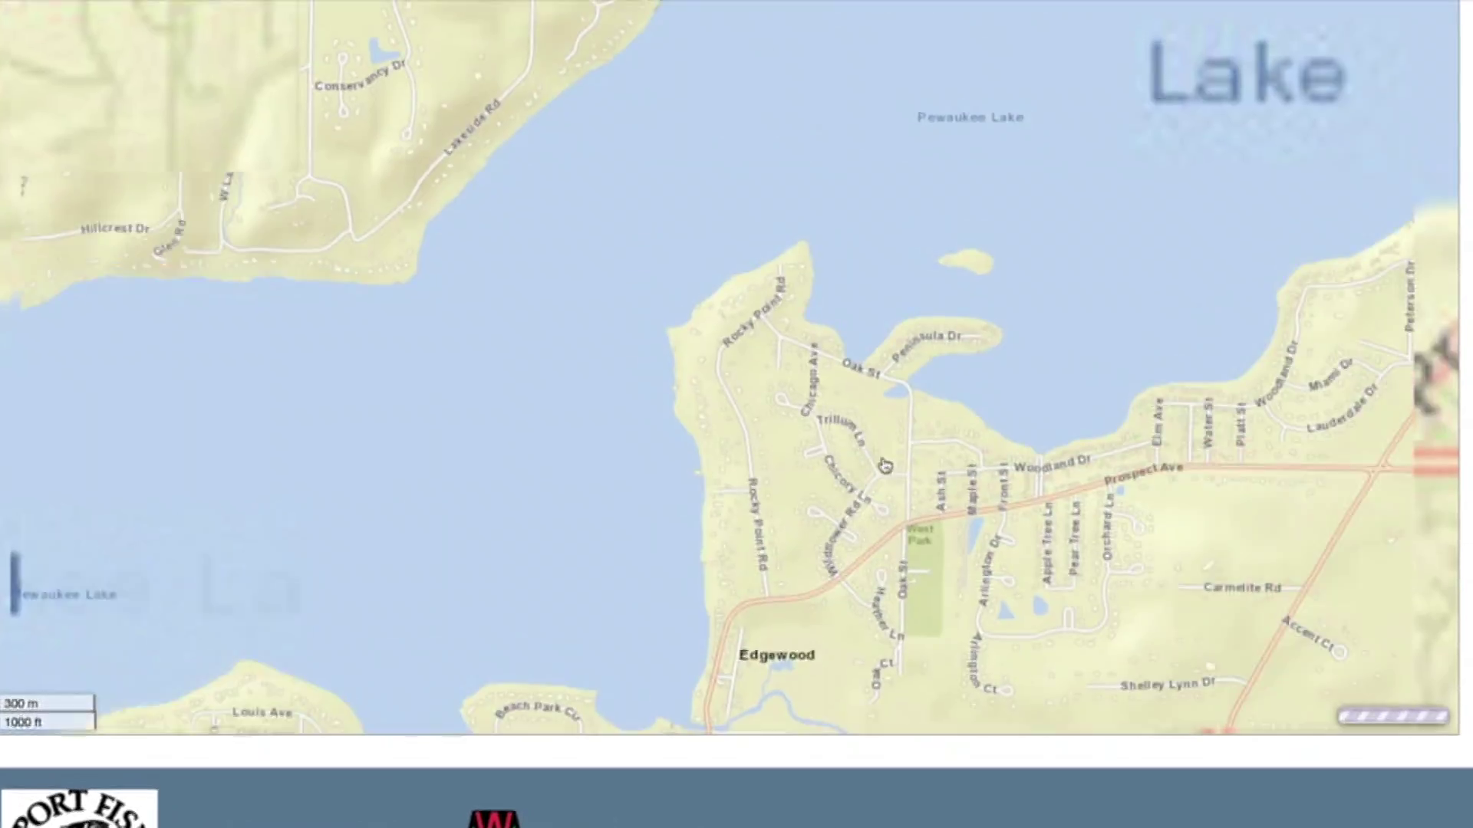
scroll(840, 475, down, 2)
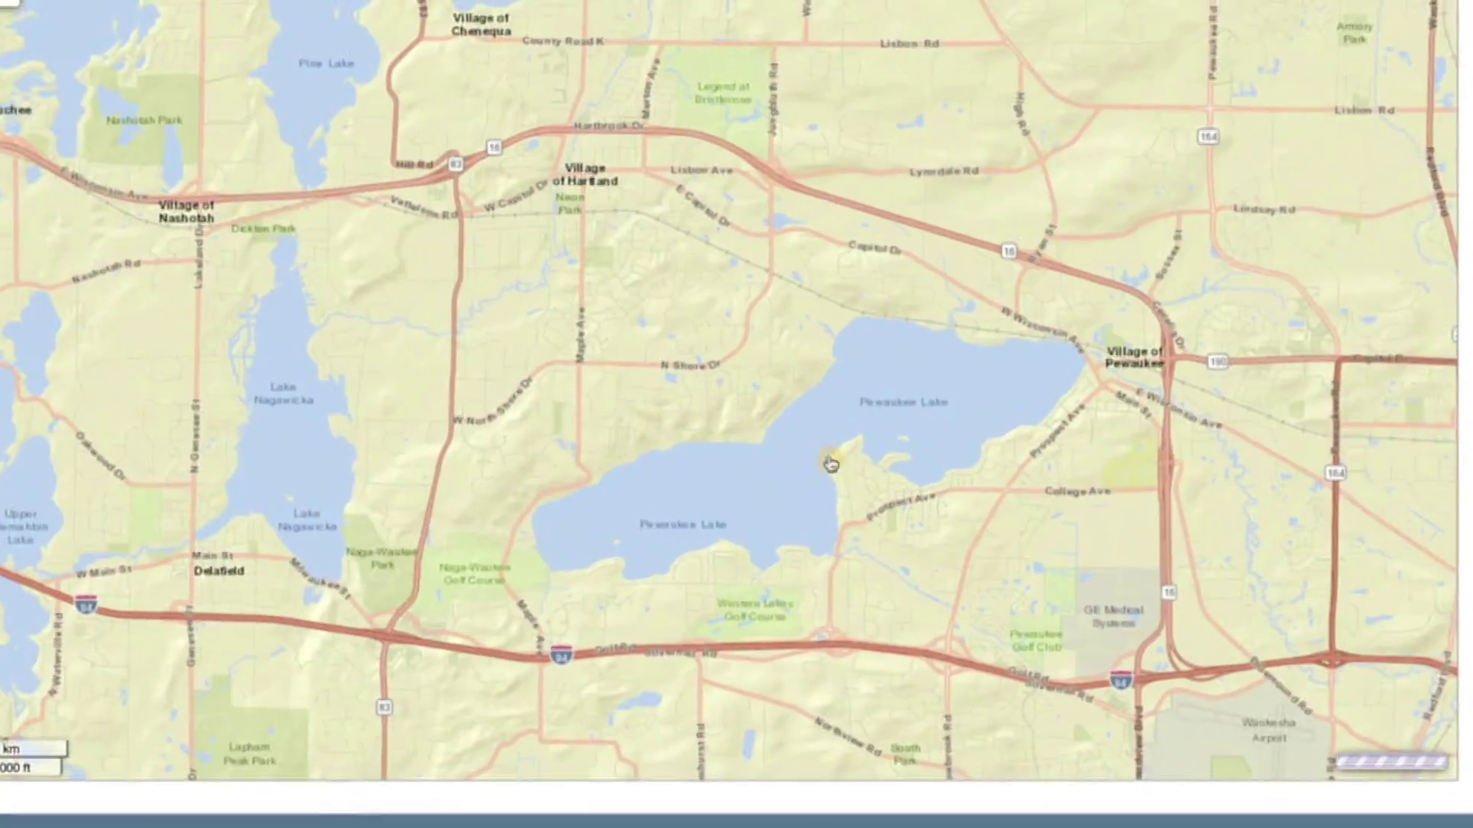
double_click(775, 437)
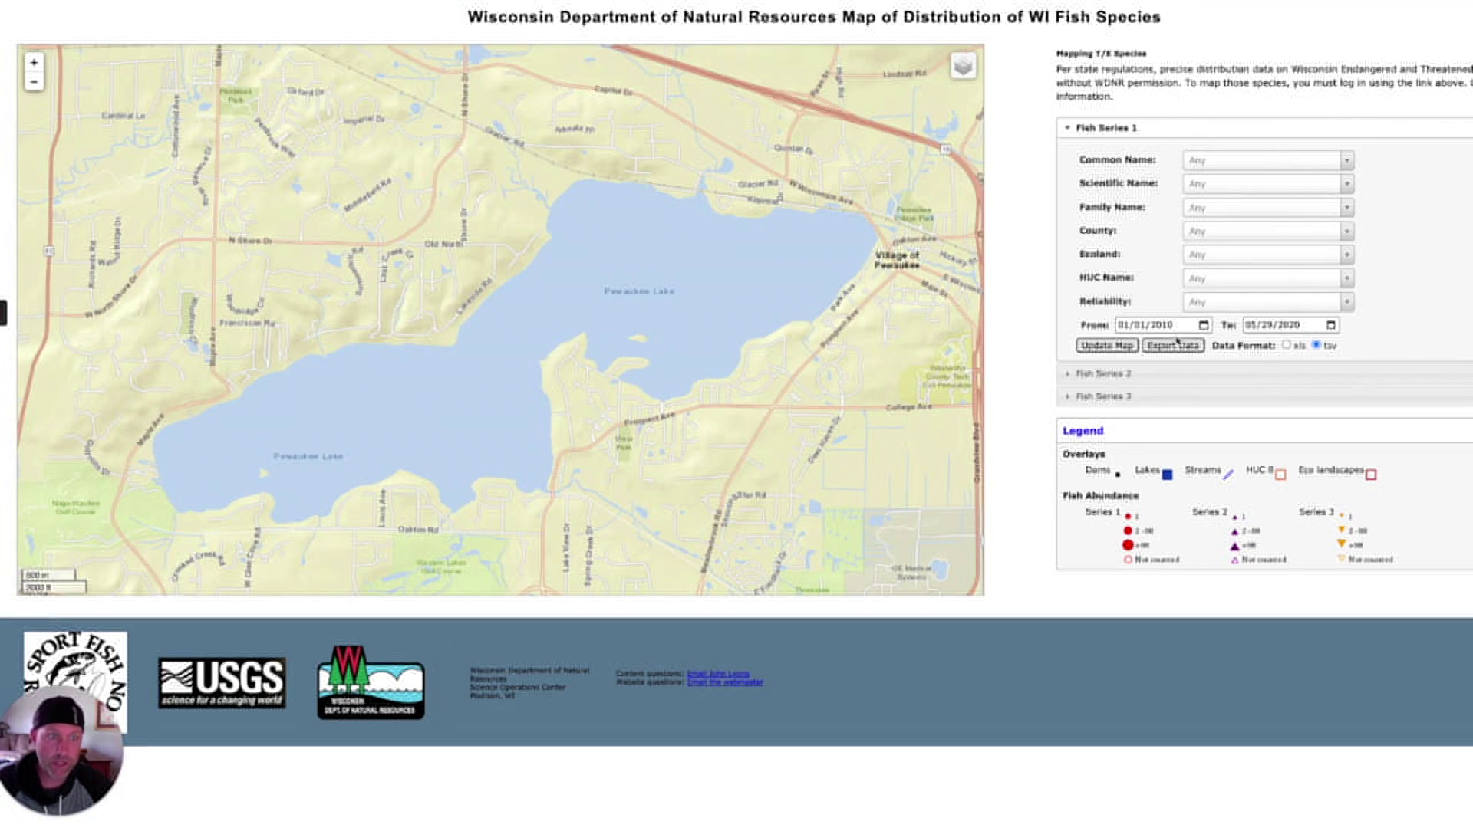
click(1108, 346)
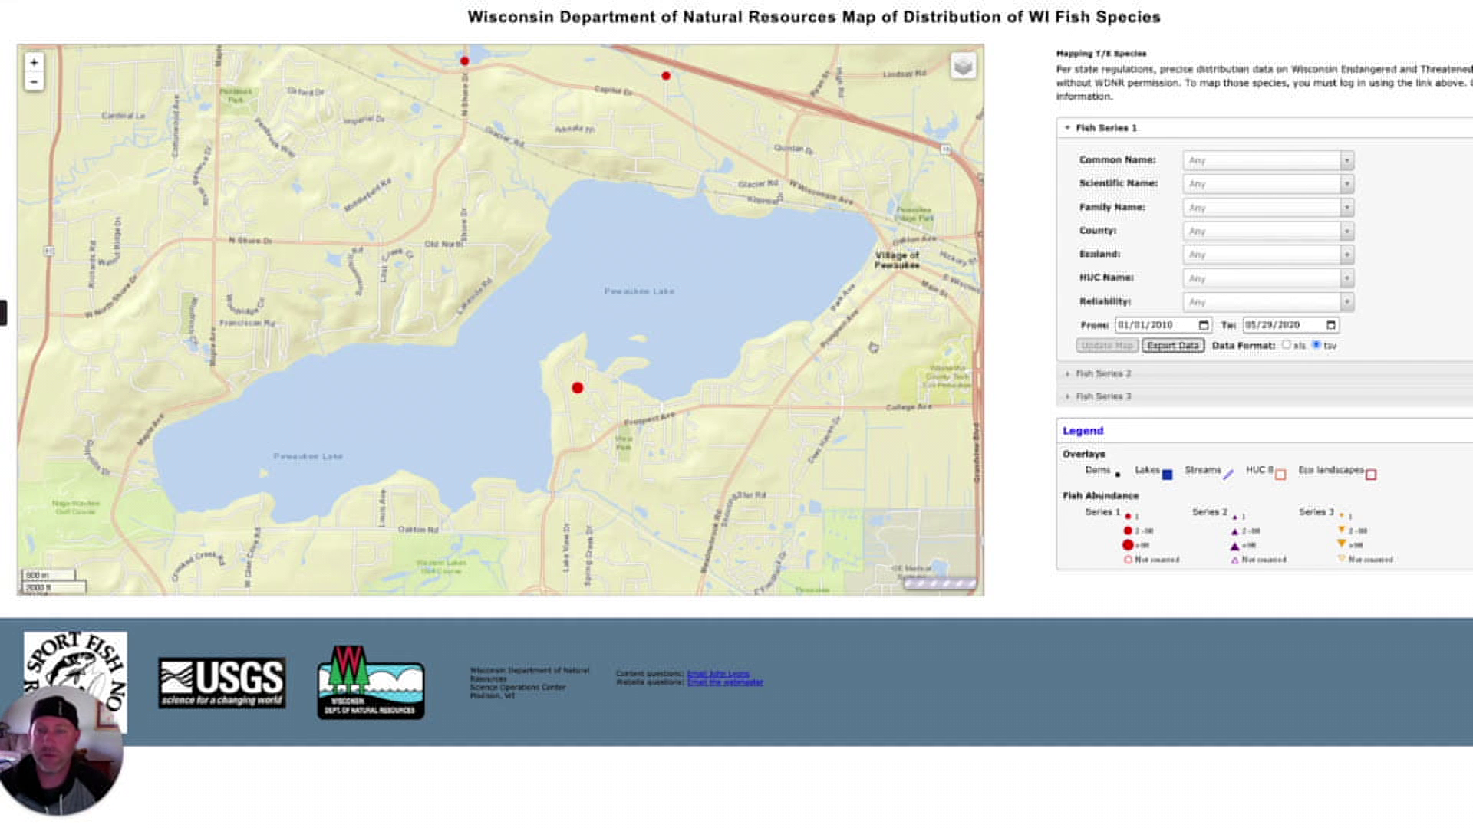
Step: Open the Pewaukee Lake General Lake Station popup and scroll its species records from Muskellunge on
click(578, 390)
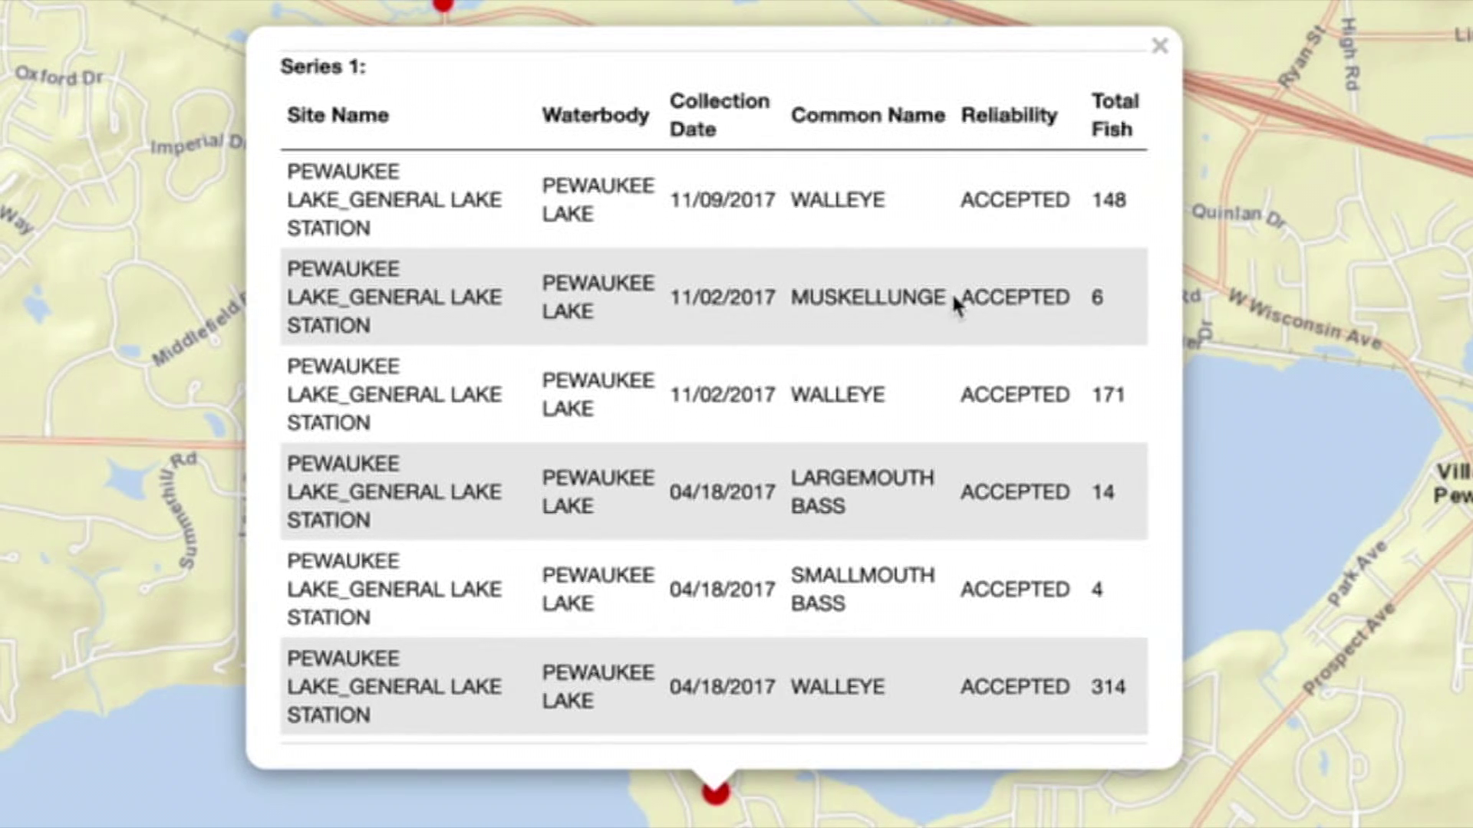
drag(951, 298, 795, 299)
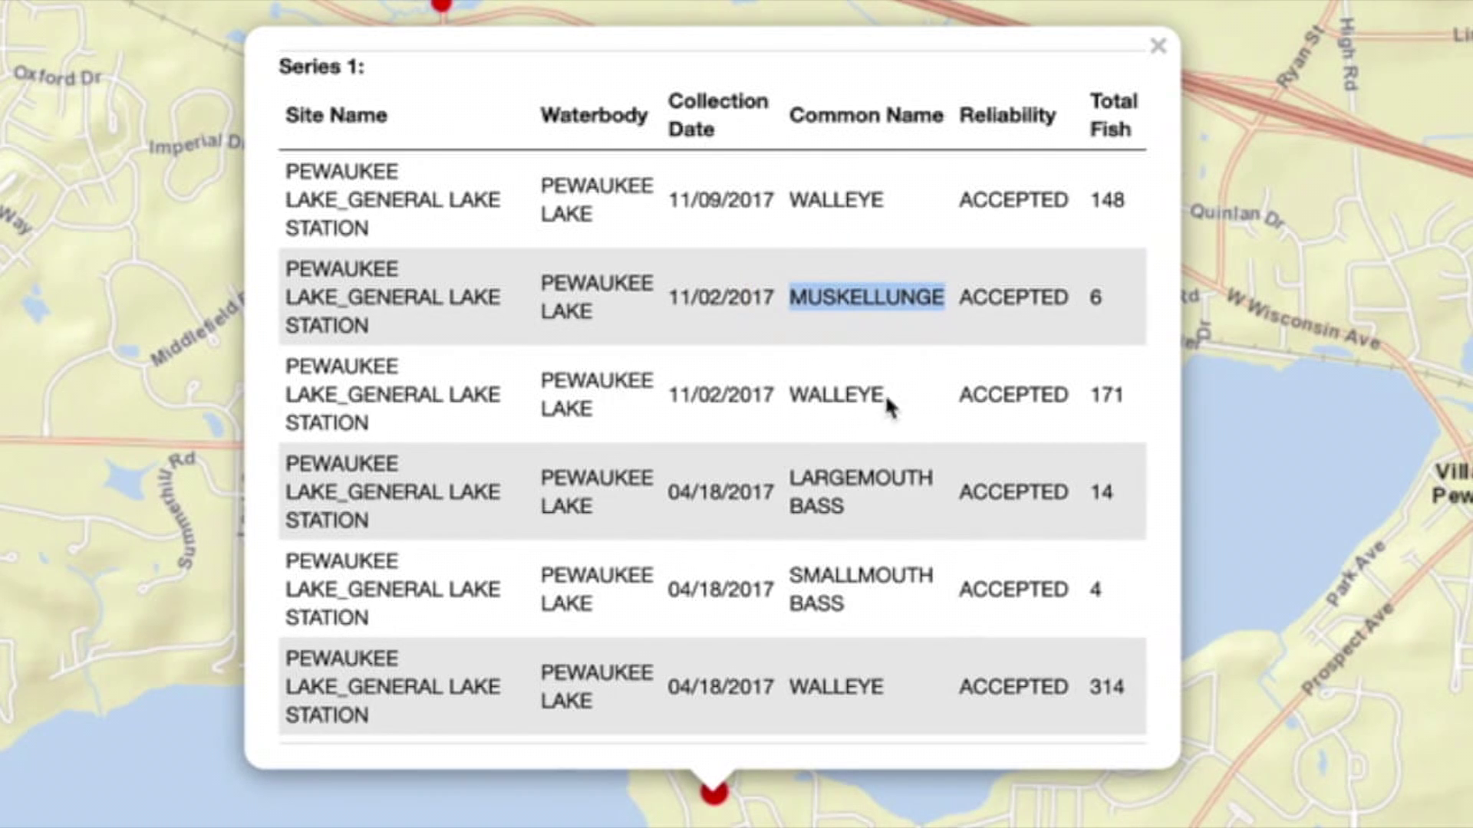
scroll(844, 393, down, 2)
scroll(816, 399, down, 3)
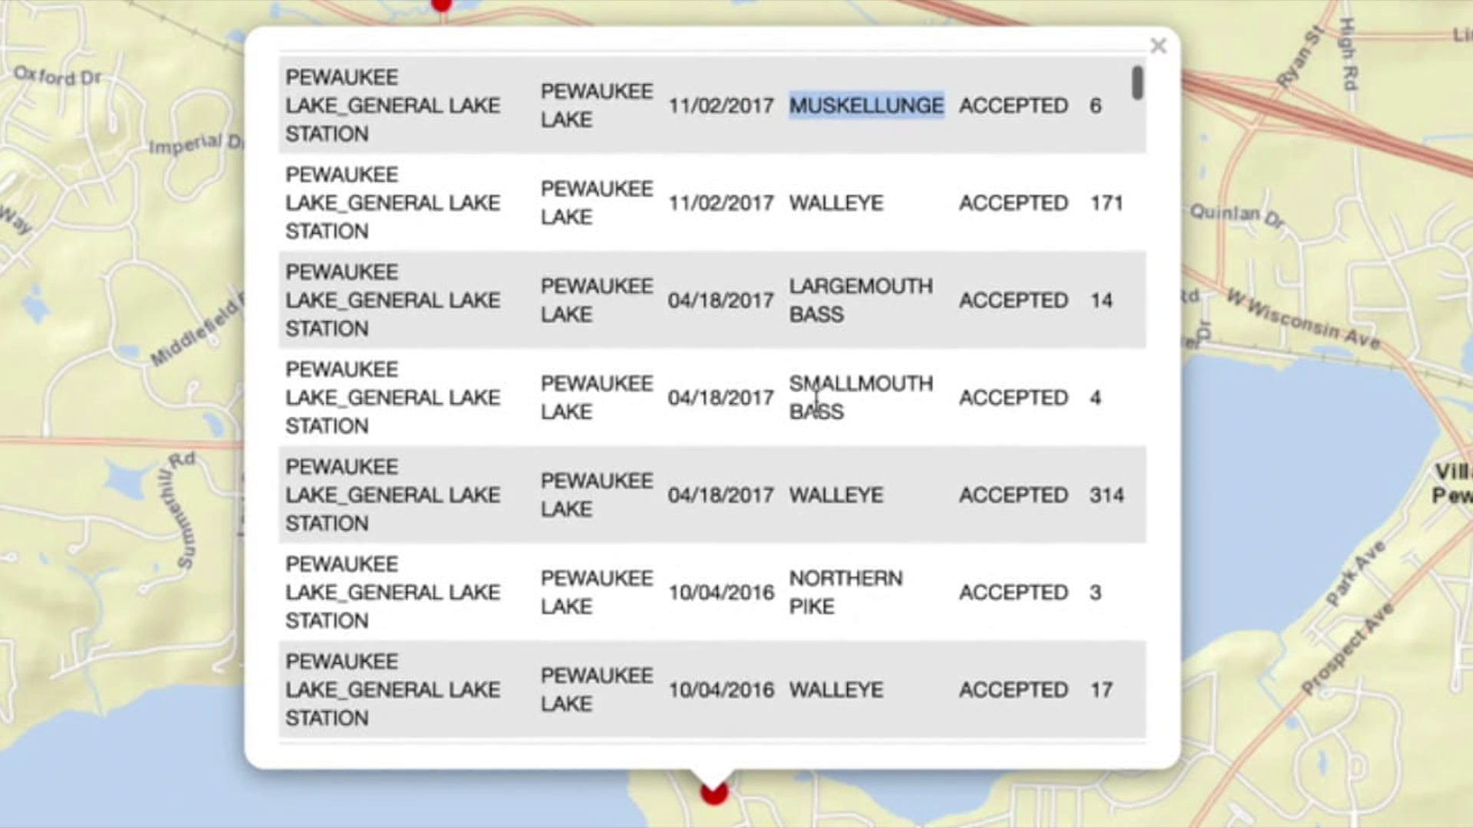
scroll(998, 426, down, 5)
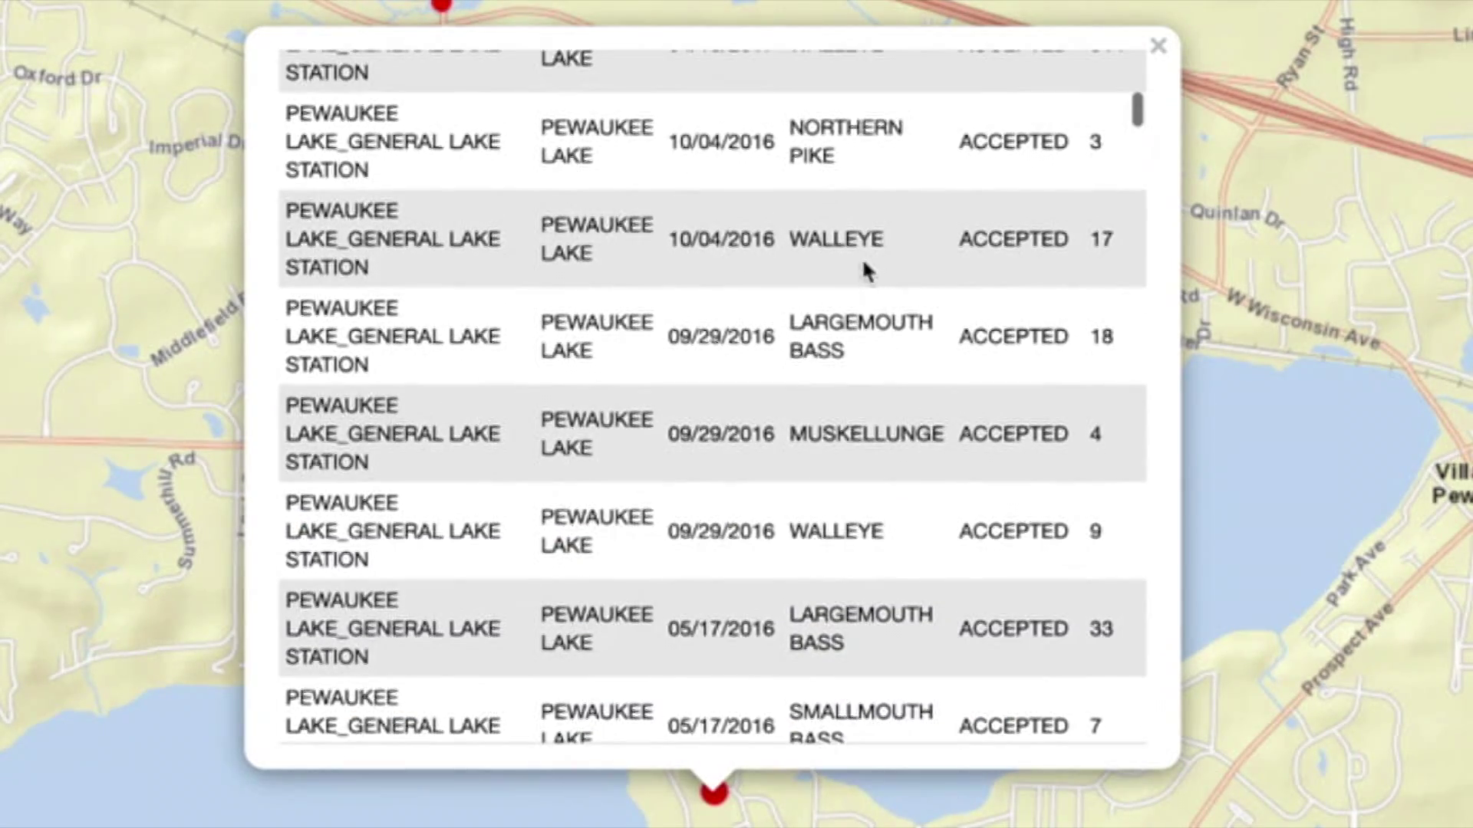
scroll(860, 269, down, 4)
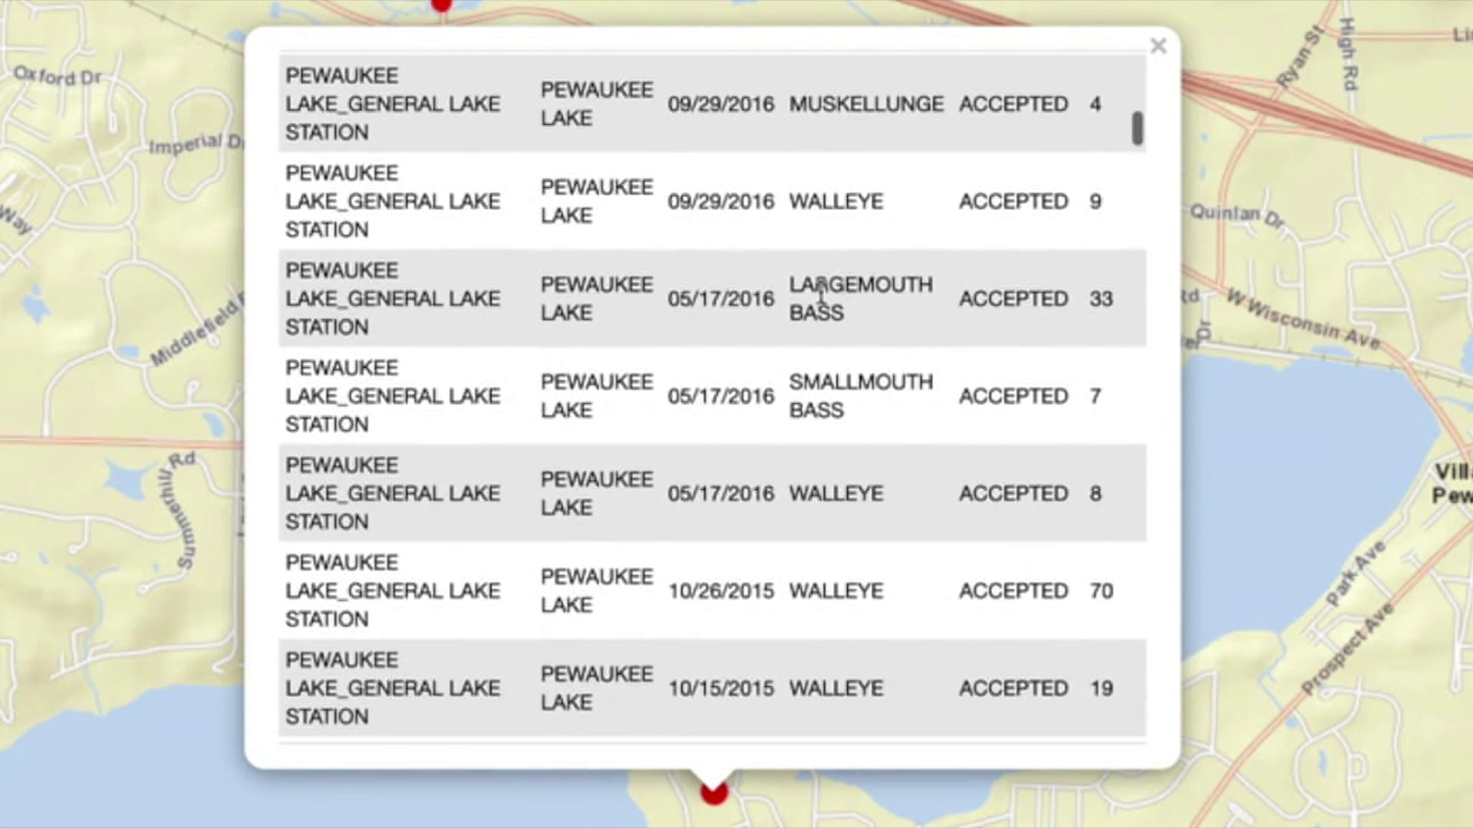
scroll(836, 291, down, 6)
scroll(823, 297, down, 8)
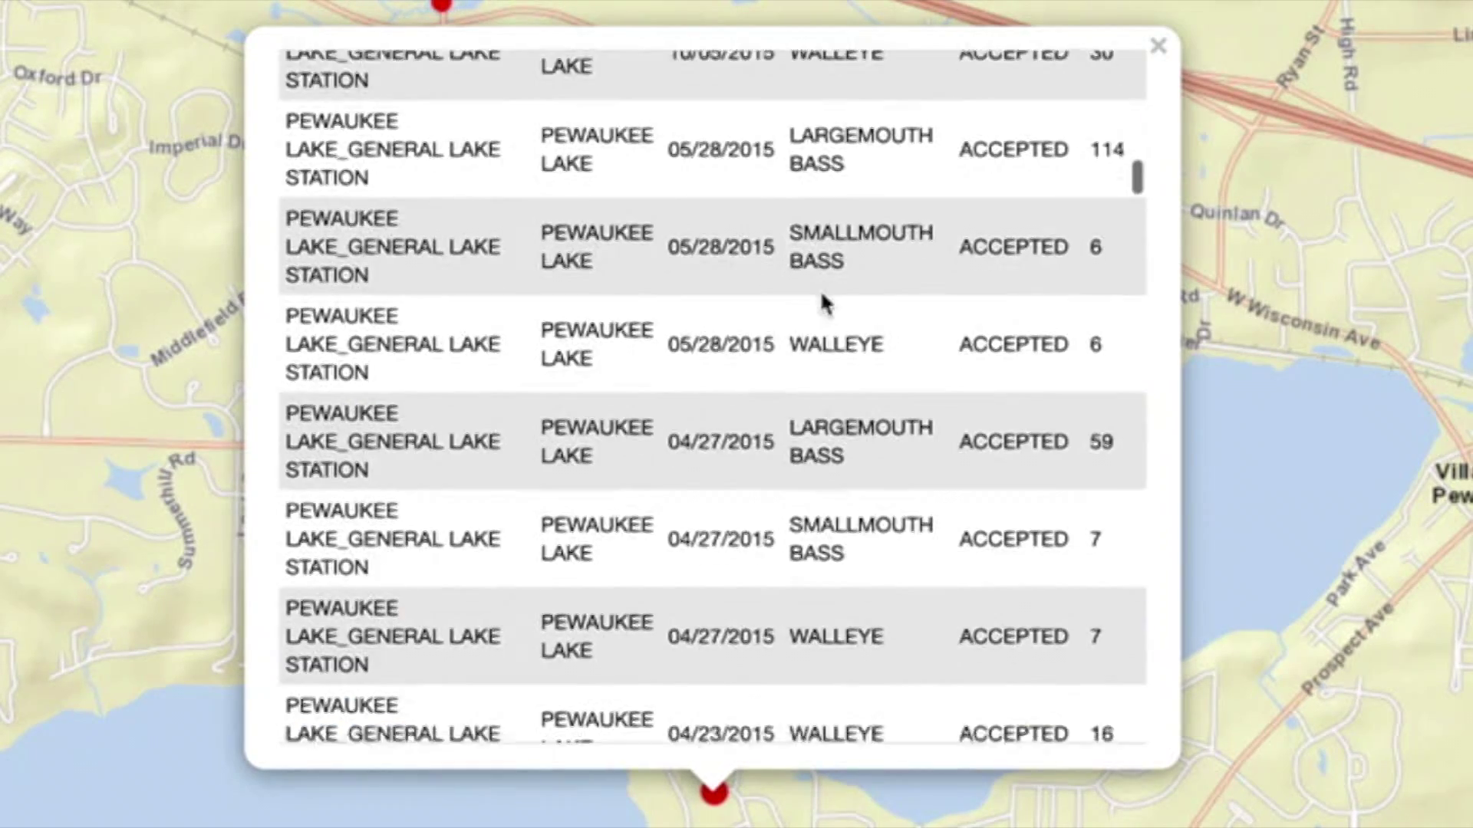
scroll(821, 294, down, 1)
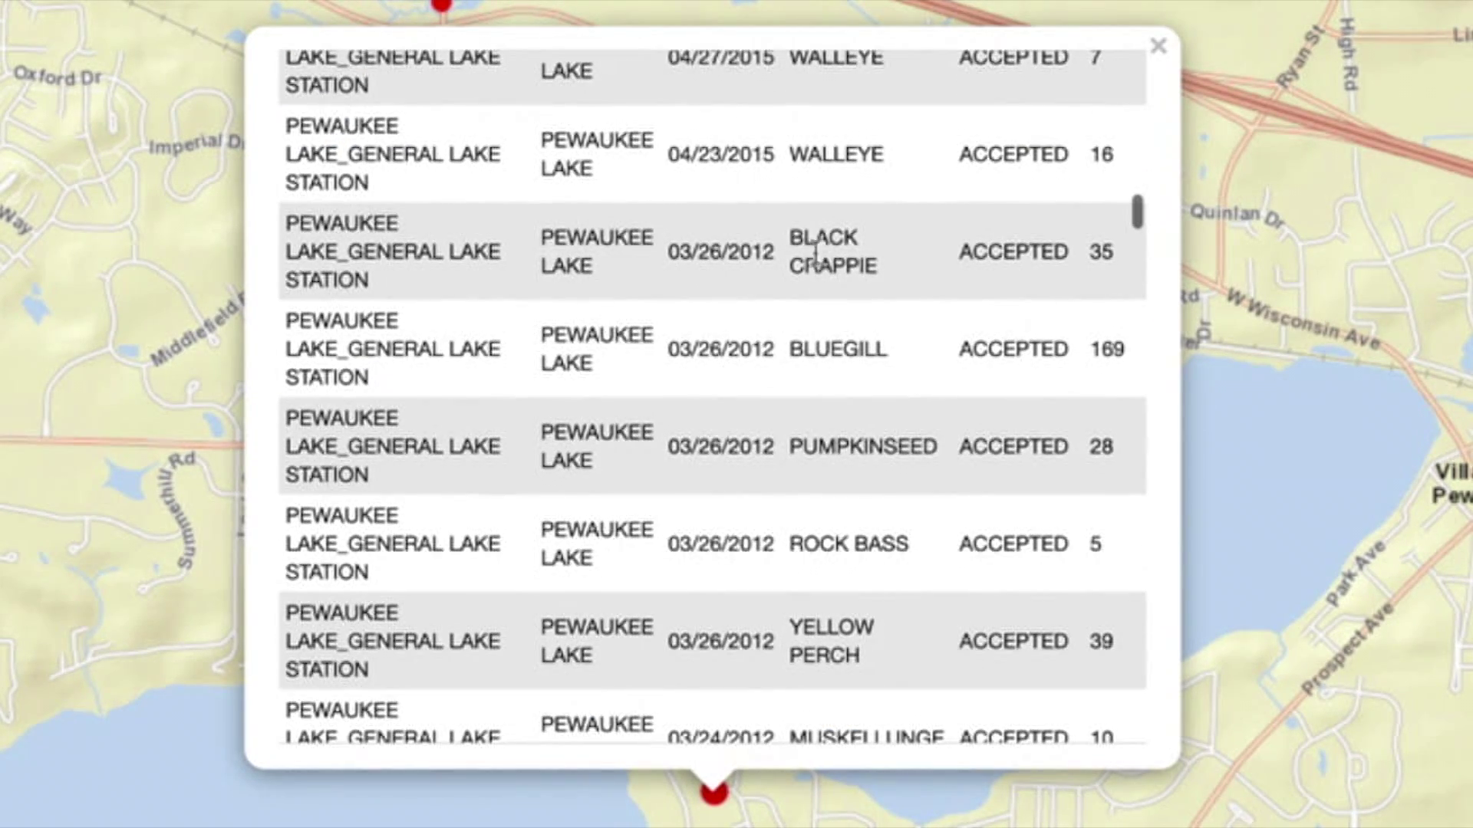
Step: Scroll through the remaining Pewaukee Lake species records, then close the popup
drag(791, 349, 844, 347)
scroll(666, 299, down, 1)
click(672, 305)
scroll(702, 370, down, 4)
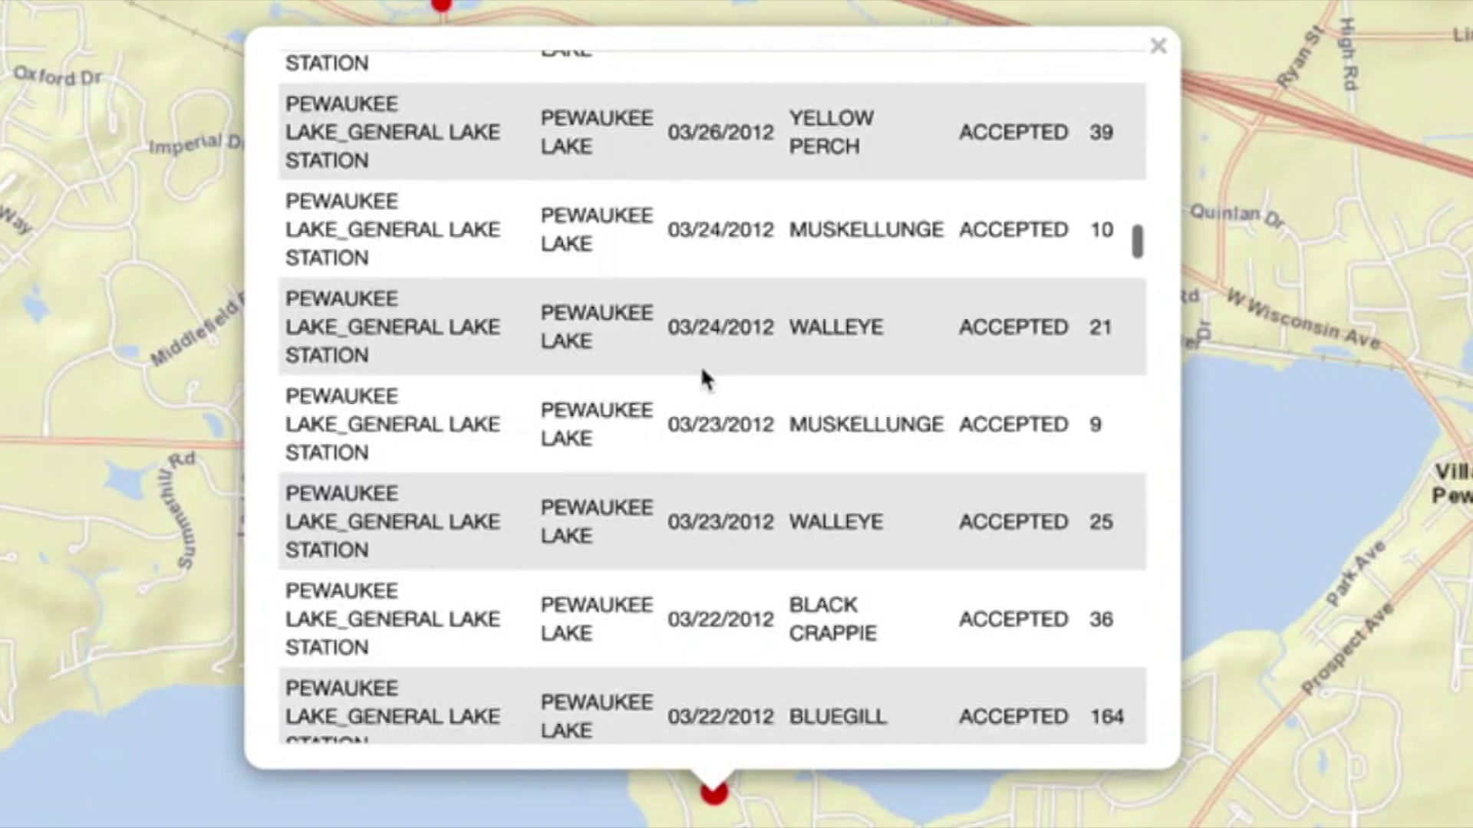
scroll(701, 370, up, 1)
scroll(701, 369, down, 6)
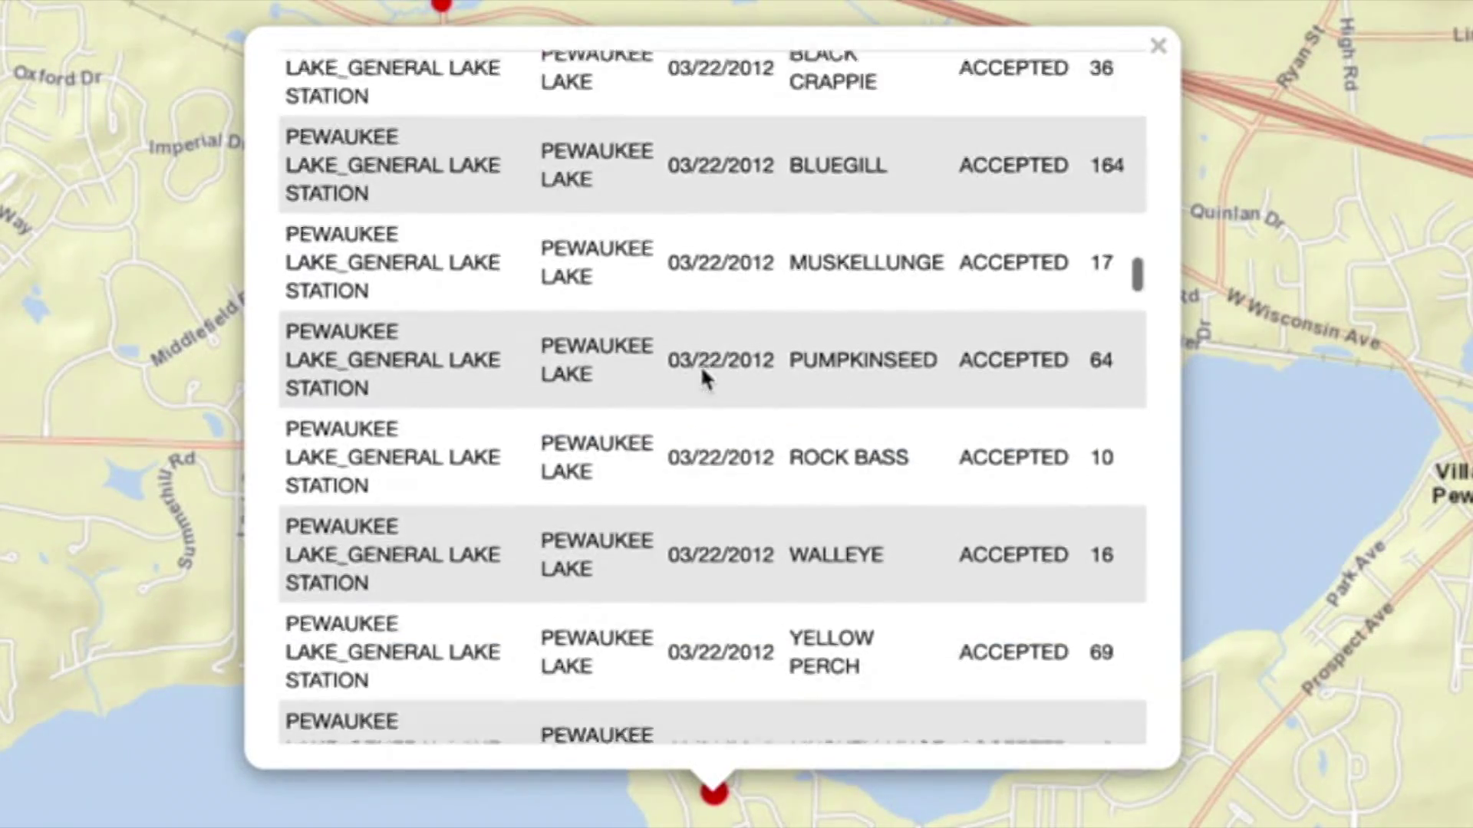
scroll(701, 370, down, 4)
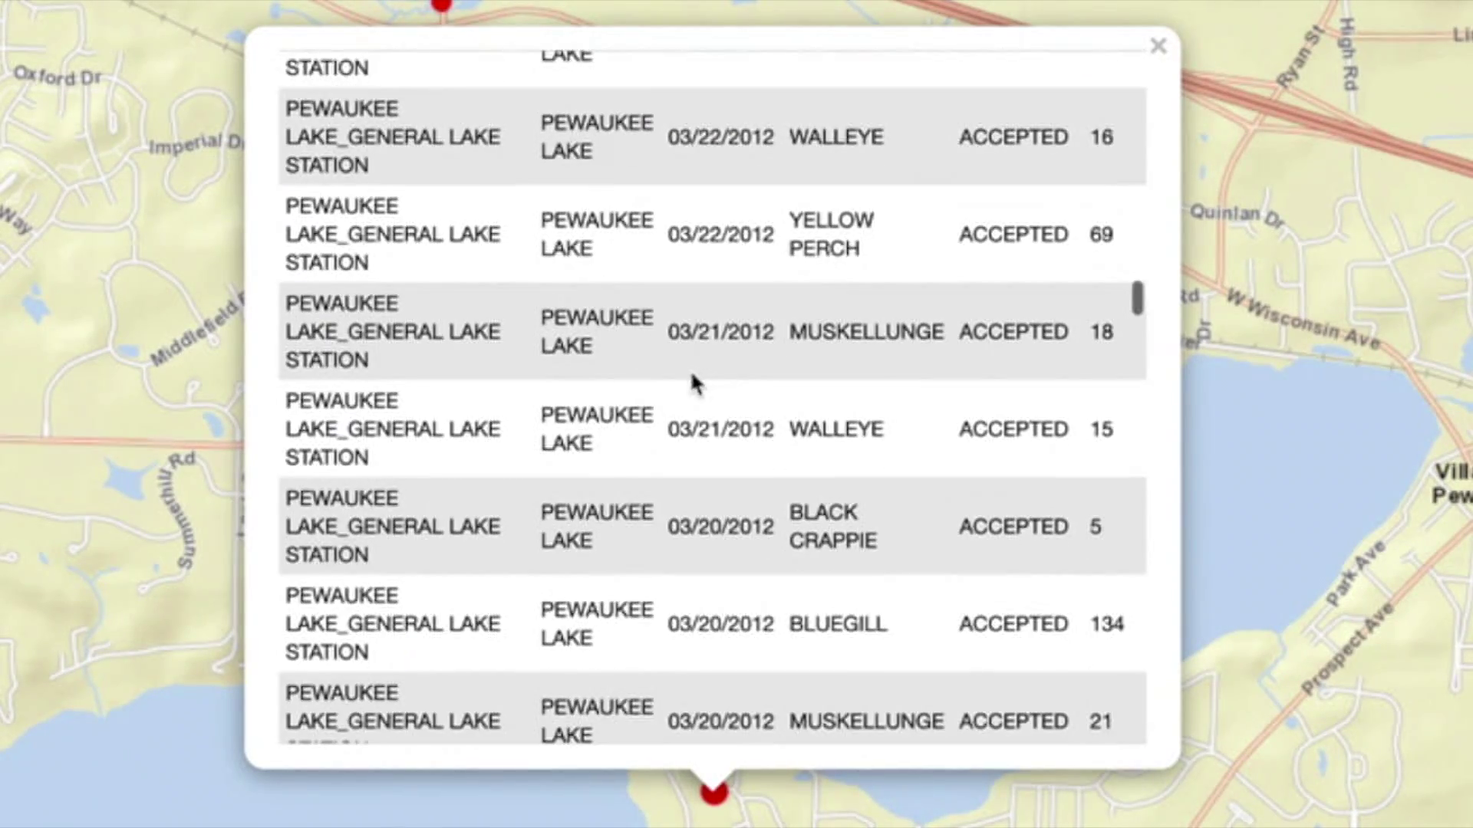
scroll(689, 370, down, 4)
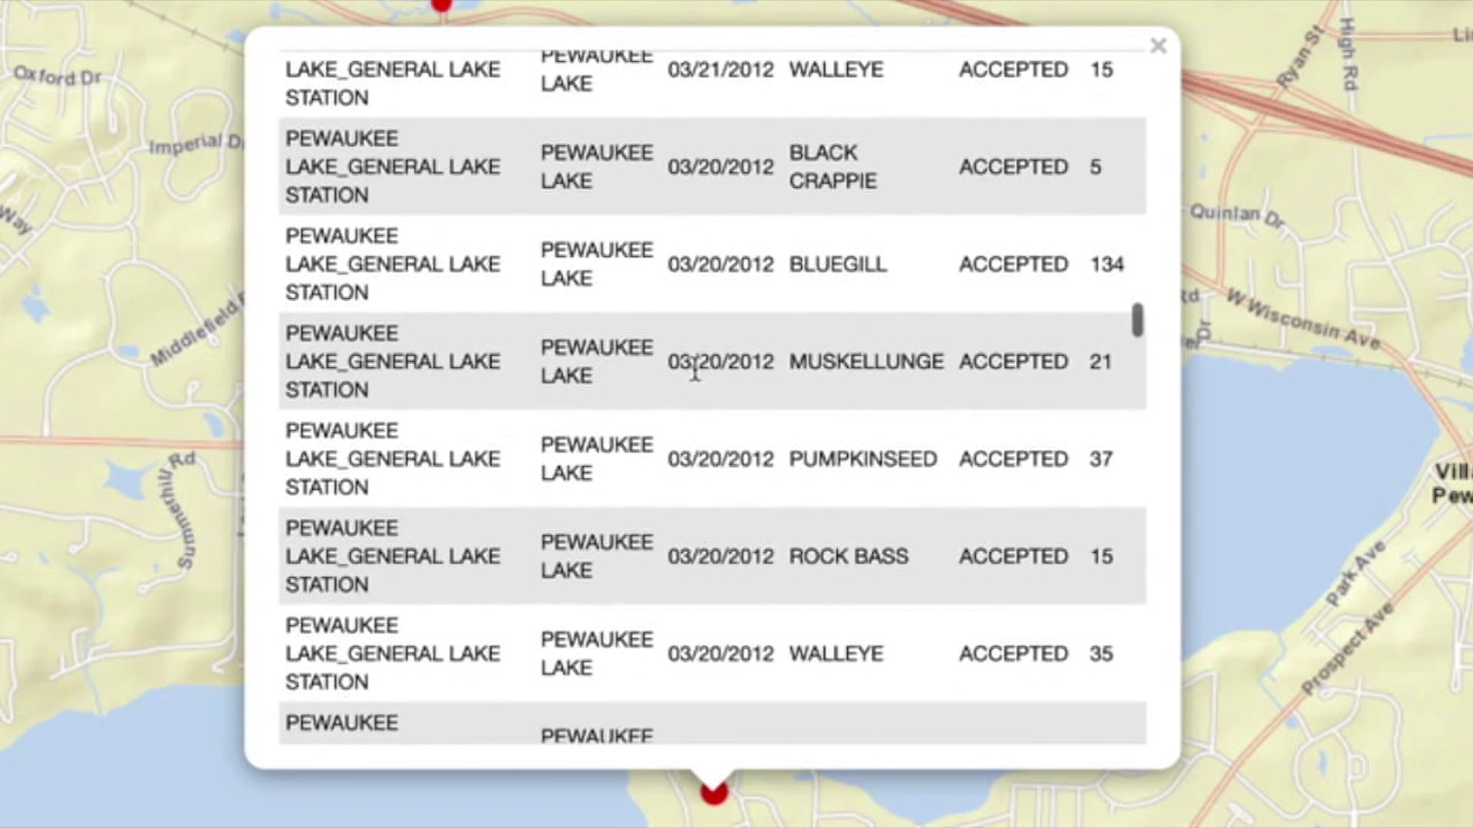
scroll(690, 364, down, 1)
scroll(689, 359, down, 5)
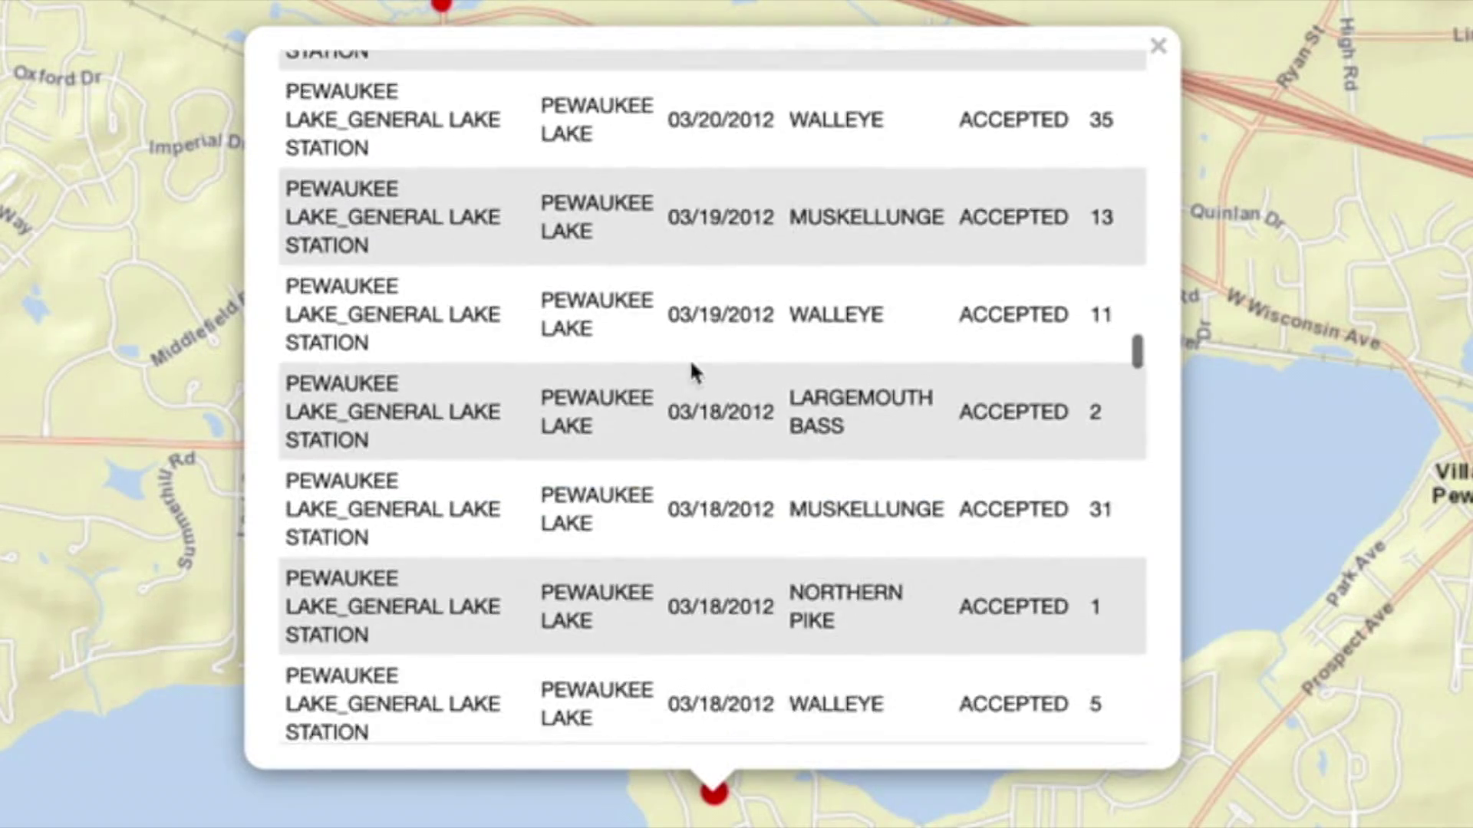
scroll(905, 387, up, 20)
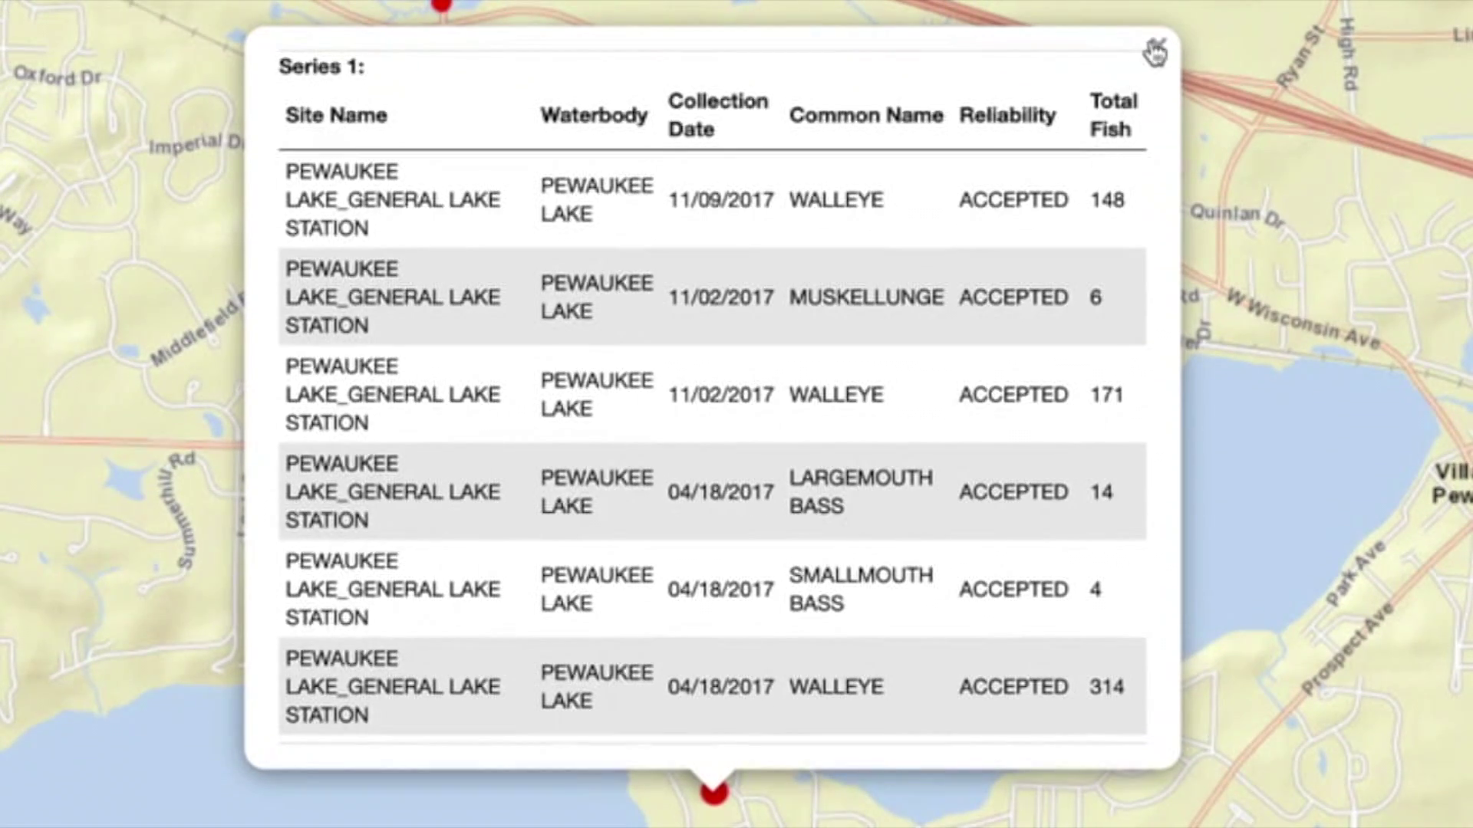
click(1154, 51)
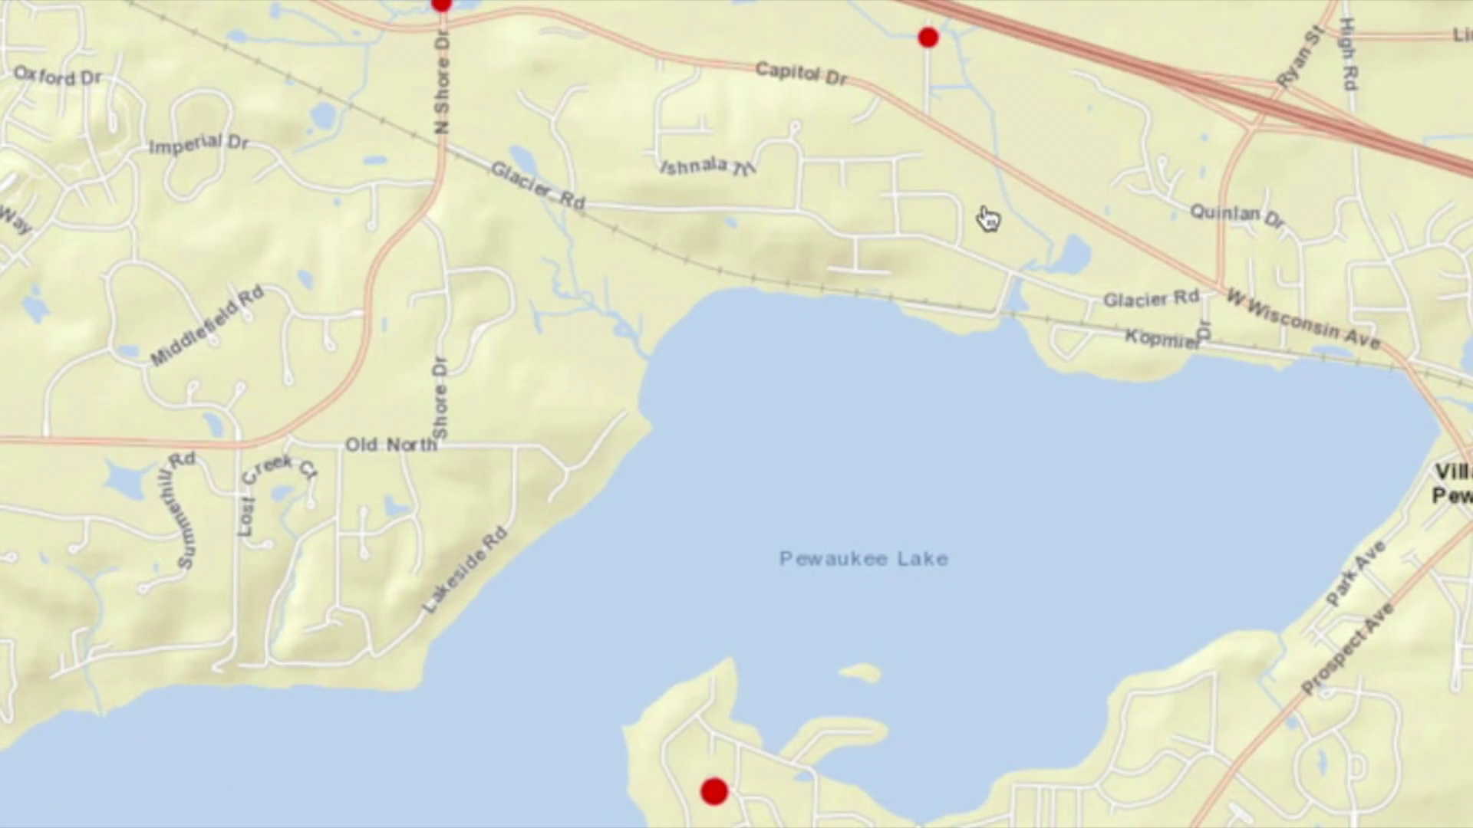